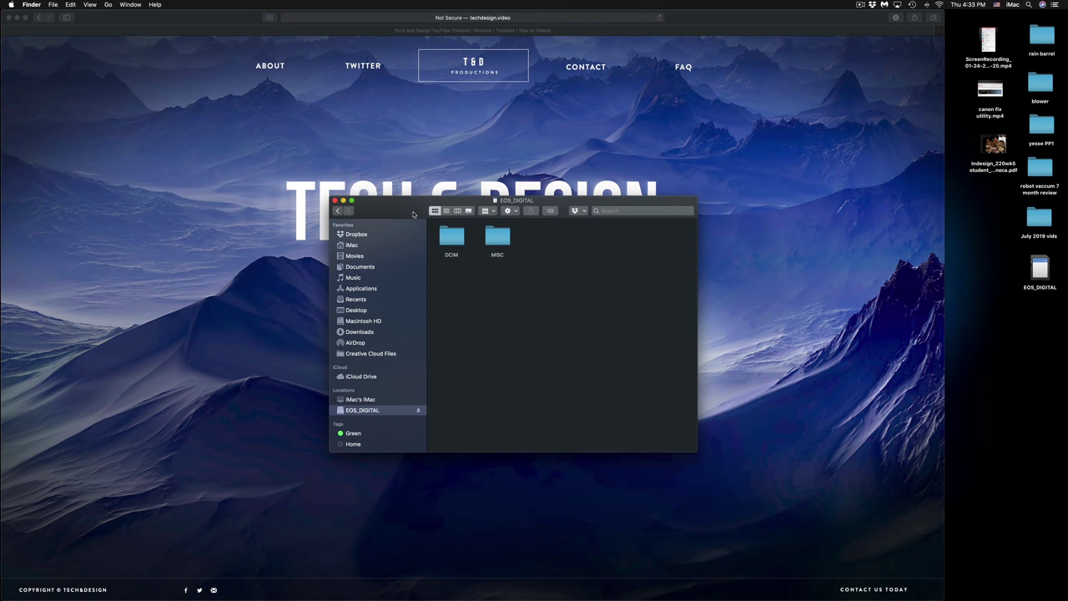
# Step: Open the Finder preferences that control which items are shown on the desktop
pyautogui.moveTo(415, 214); pyautogui.dragTo(402, 184)
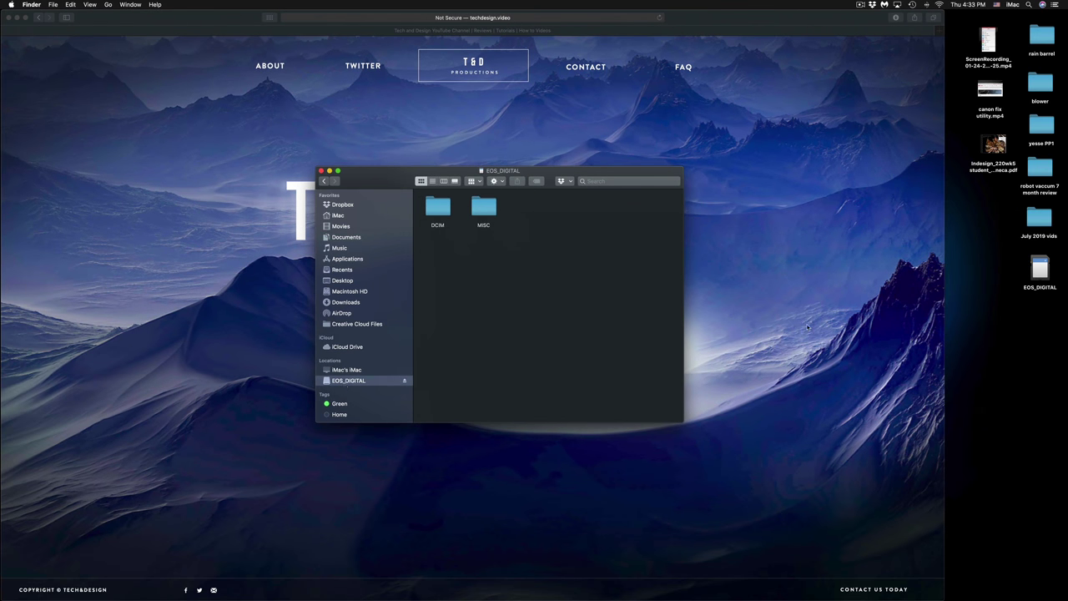
pyautogui.click(1018, 309)
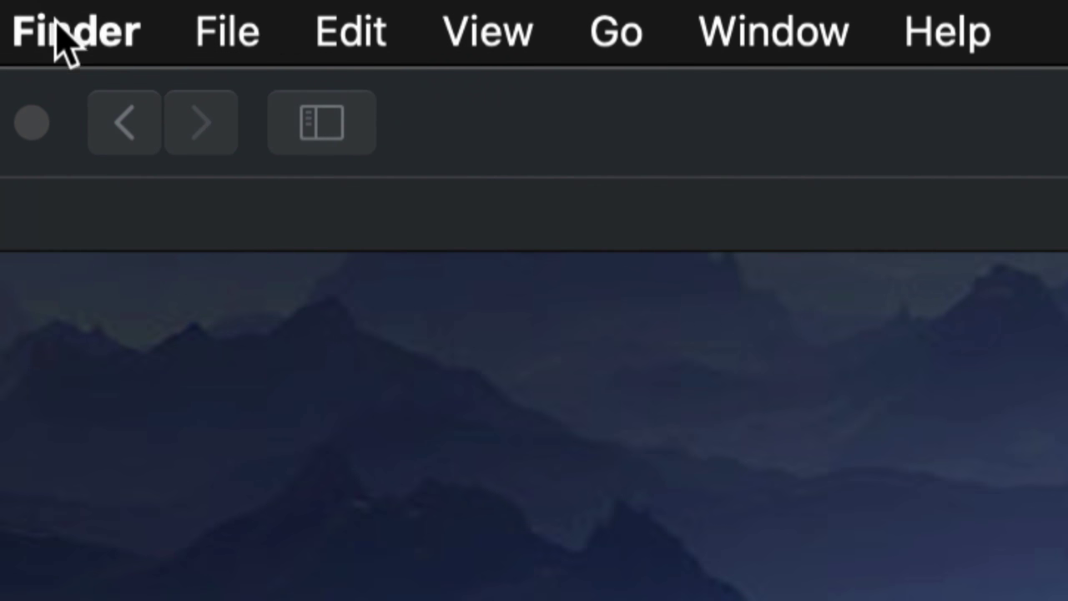
pyautogui.click(69, 33)
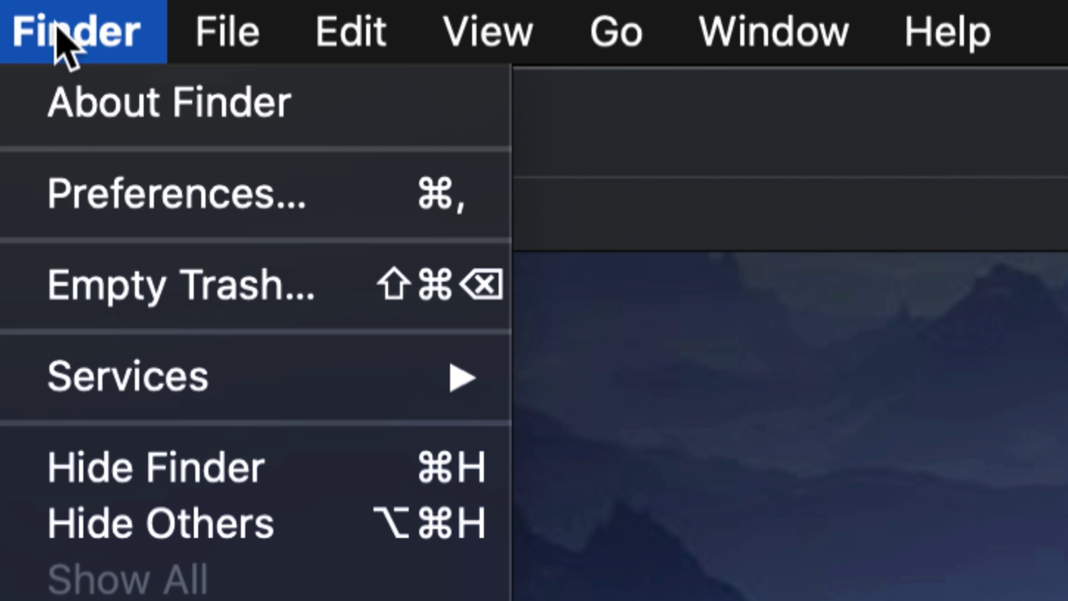
pyautogui.click(207, 209)
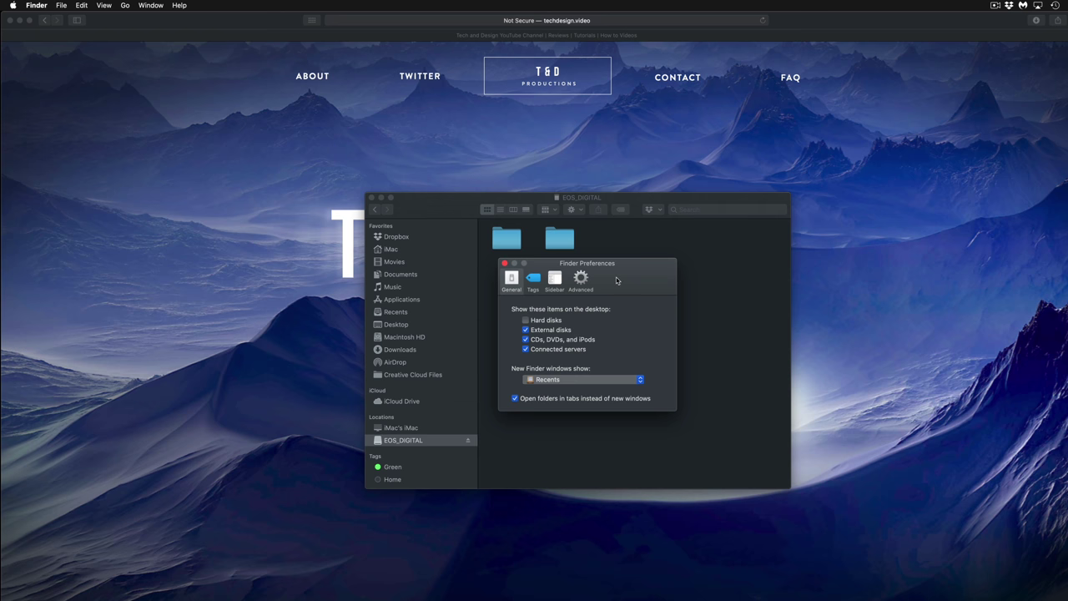
pyautogui.moveTo(620, 276); pyautogui.dragTo(619, 146)
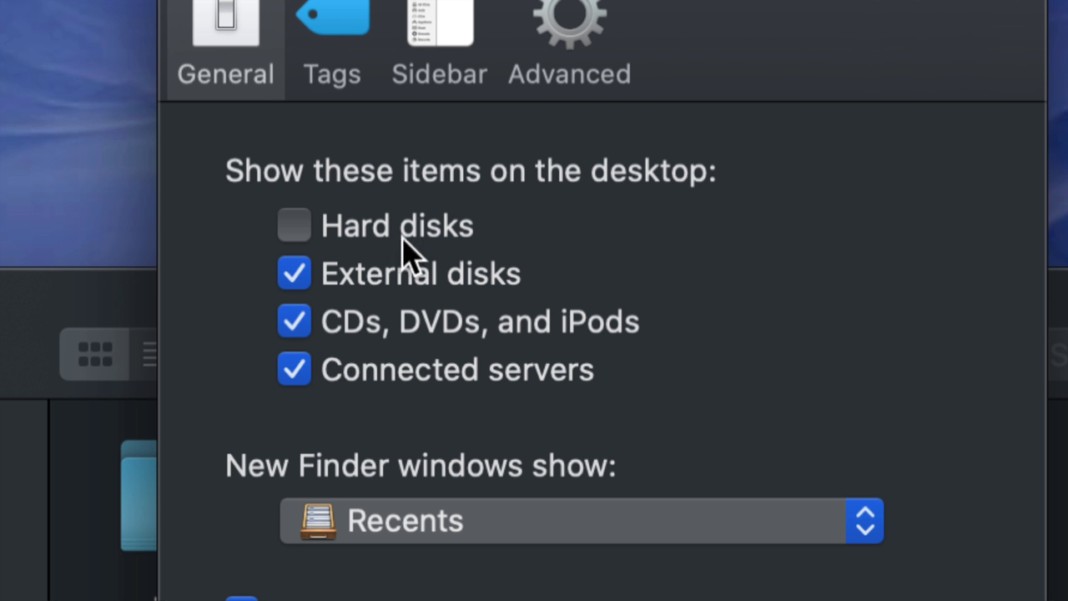
# Step: Turn the desktop display of hard disks on and off again, and close the Finder preferences
pyautogui.click(295, 227)
pyautogui.click(296, 229)
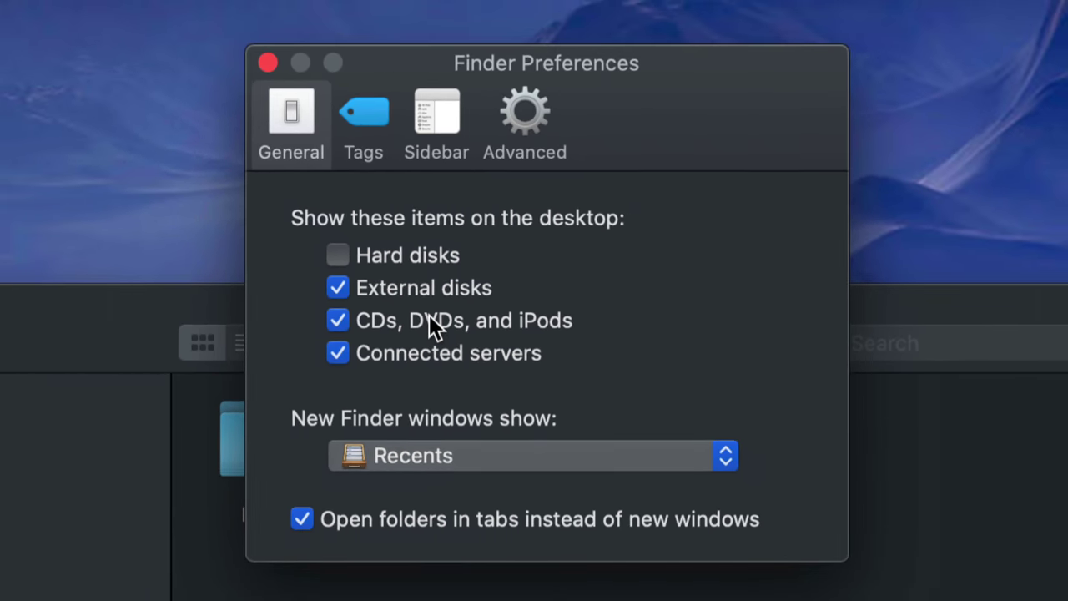
pyautogui.click(268, 63)
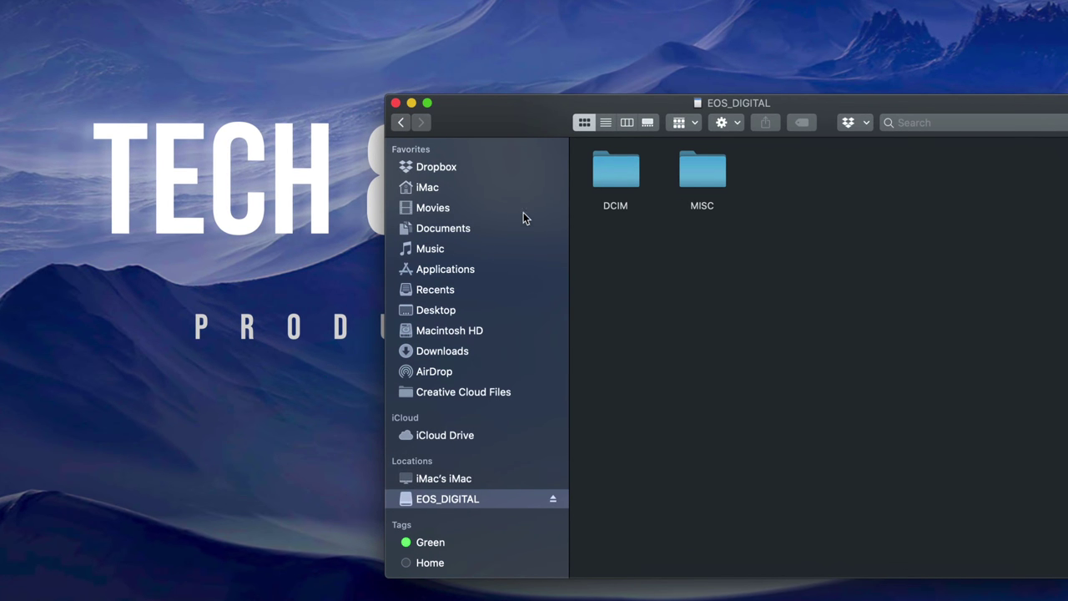
# Step: Search the Mac for "disk utility" with Spotlight and launch Disk Utility
pyautogui.moveTo(517, 125); pyautogui.dragTo(417, 59)
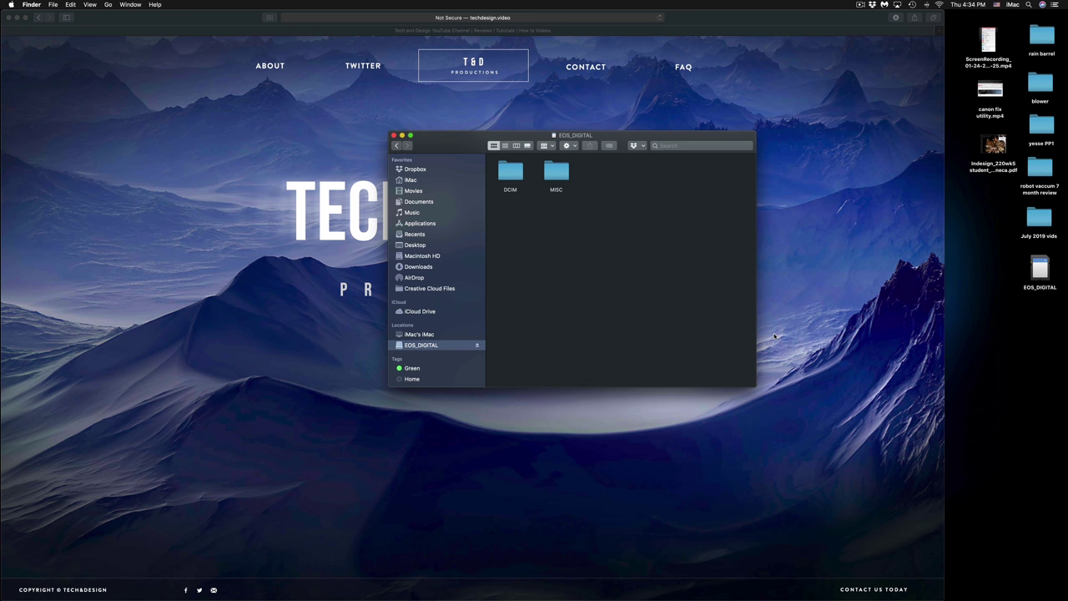
pyautogui.moveTo(789, 594)
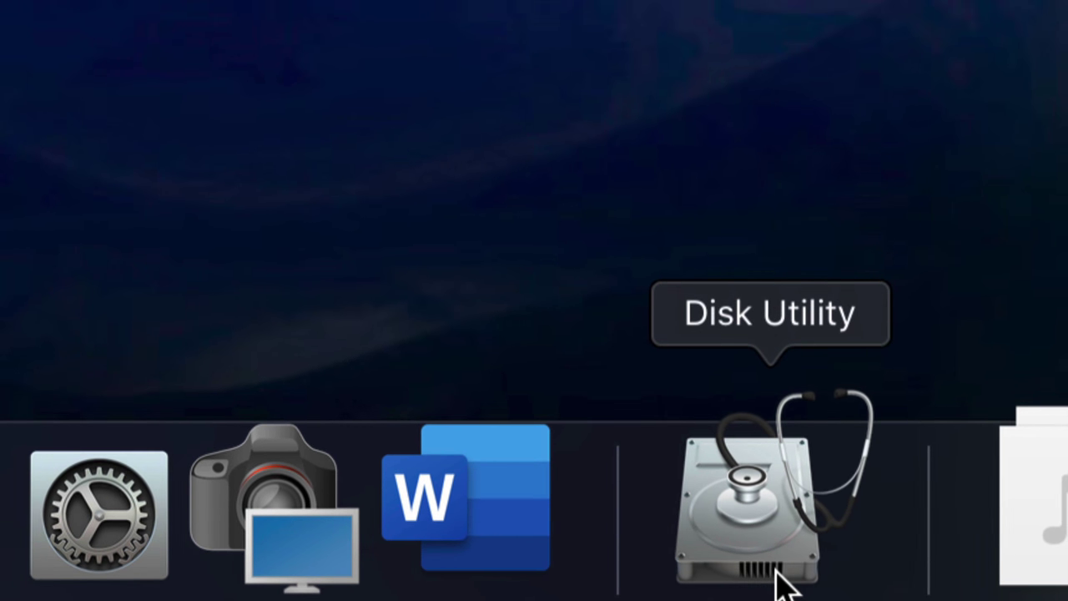
pyautogui.click(776, 571)
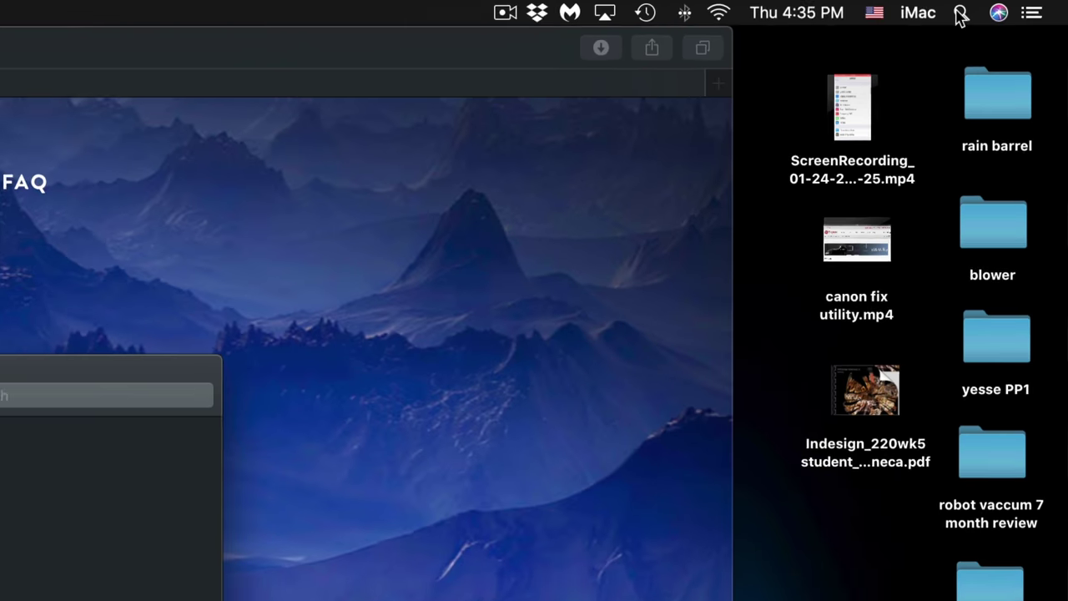
pyautogui.click(793, 33)
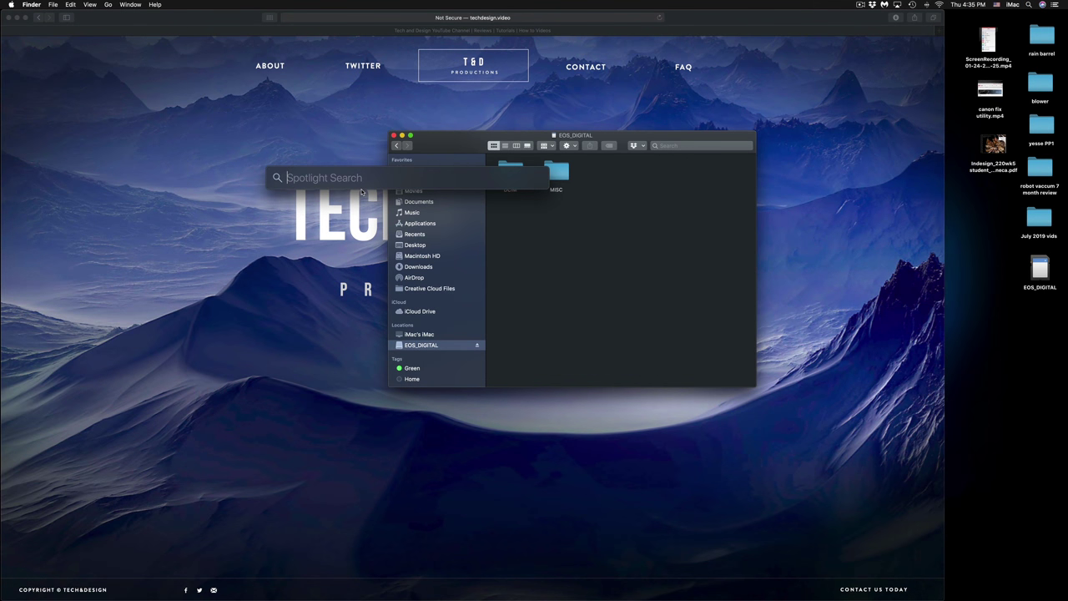
pyautogui.write('disk utility')
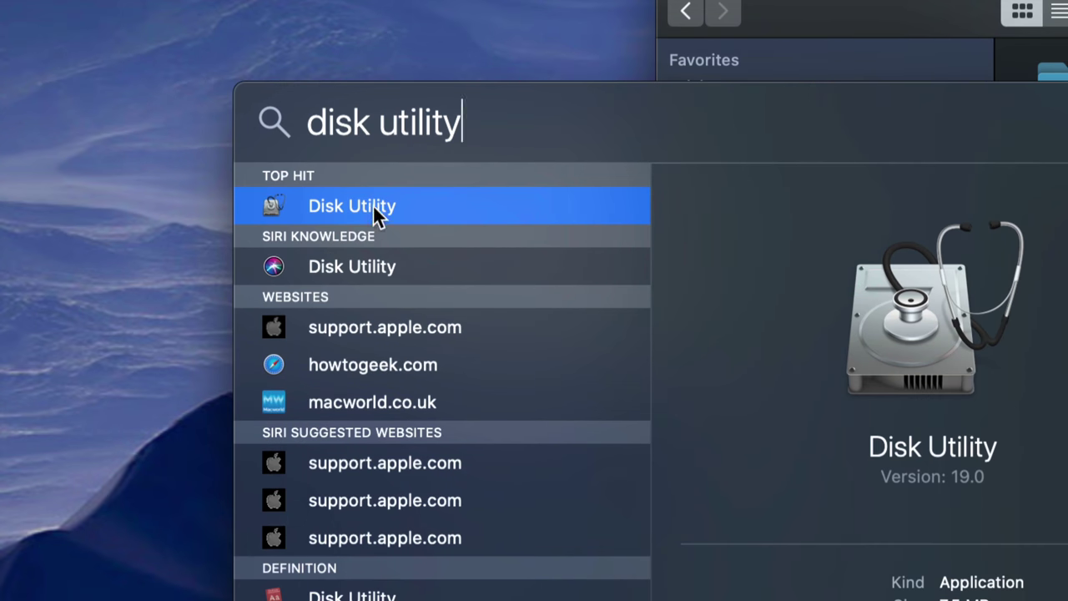
pyautogui.click(368, 209)
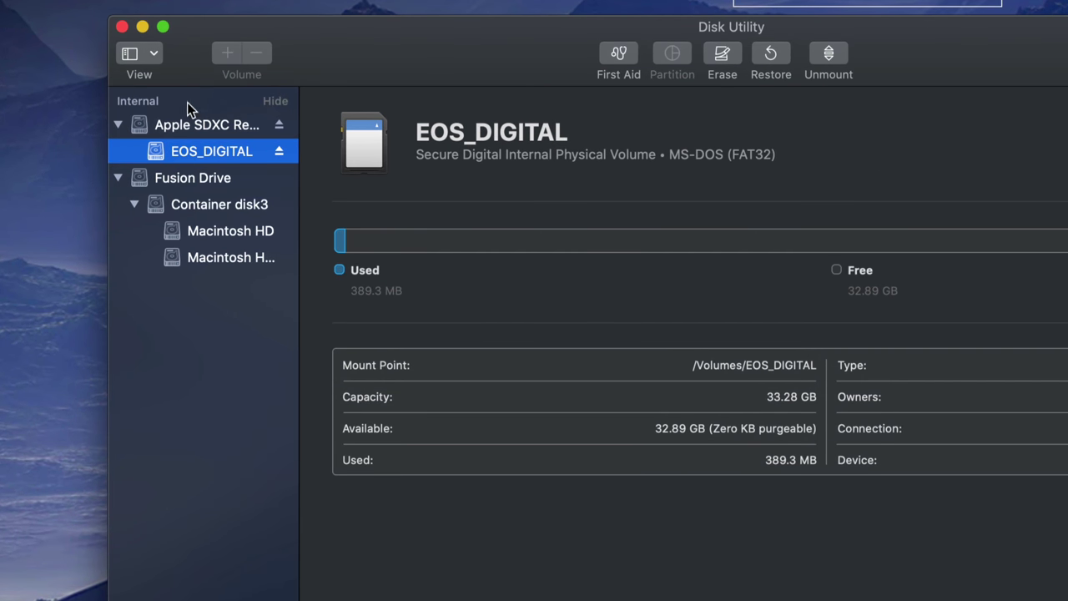
# Step: Switch the drive list to Show Only Volumes and back to Show All Devices
pyautogui.click(150, 54)
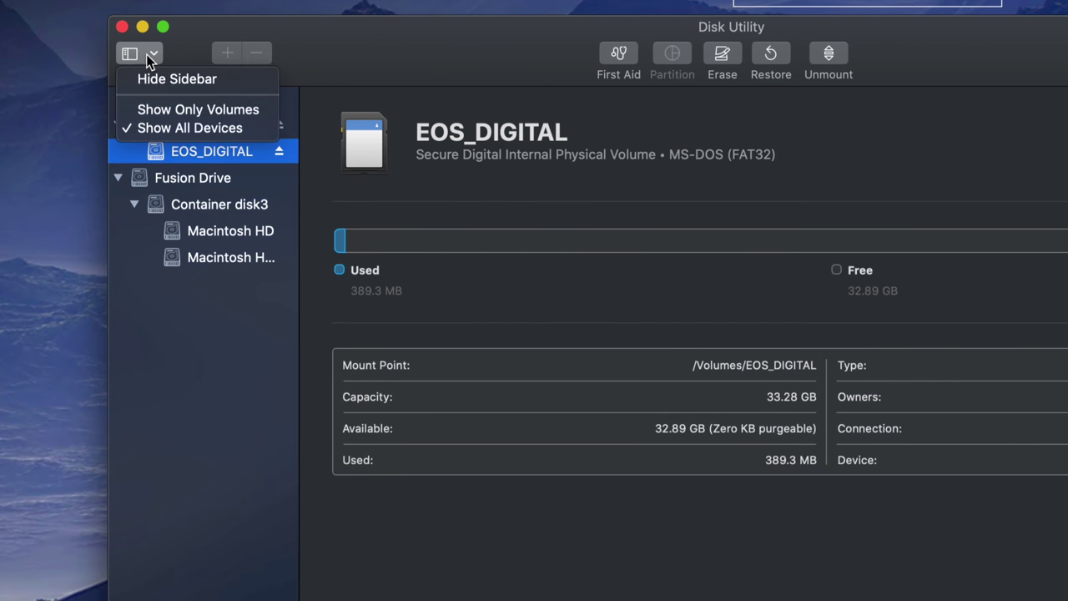
pyautogui.click(144, 112)
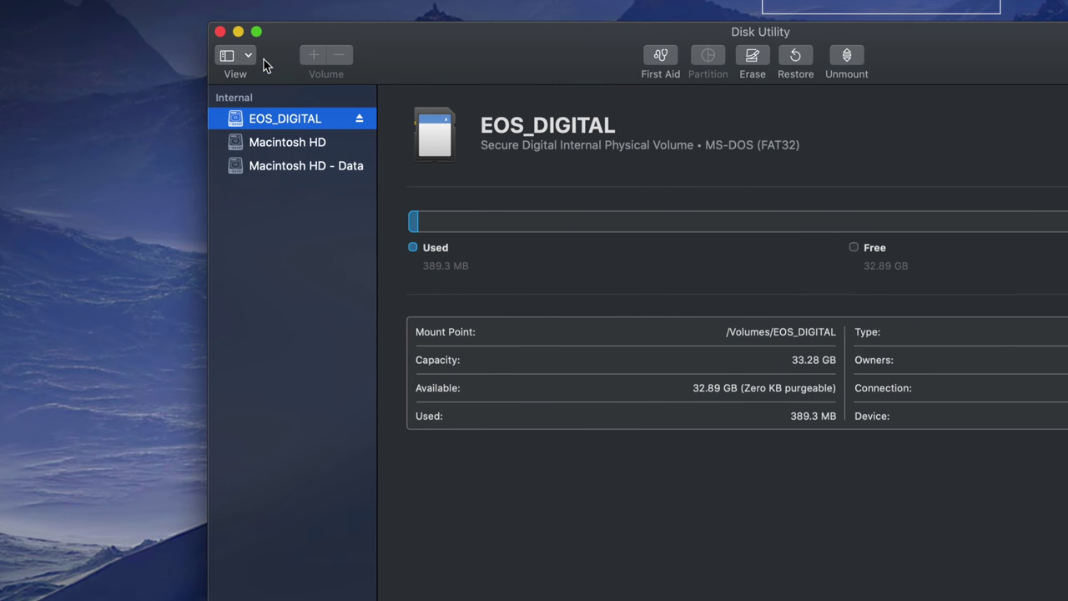
pyautogui.click(248, 55)
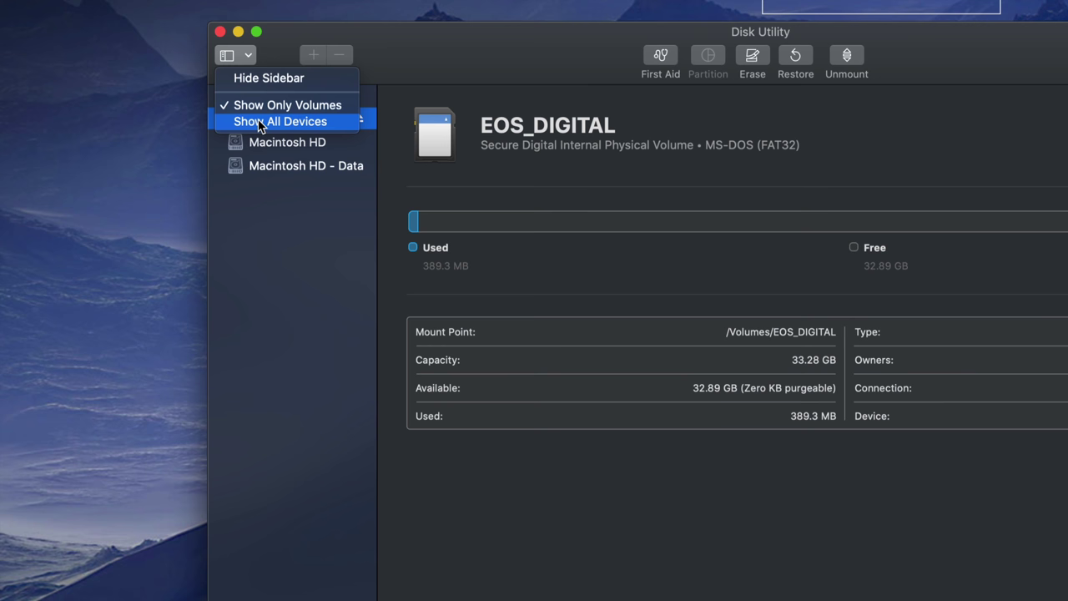
pyautogui.click(261, 122)
# Step: Examine the details of the SDXC card reader, the EOS_DIGITAL volume and the Fusion Drive
pyautogui.click(279, 123)
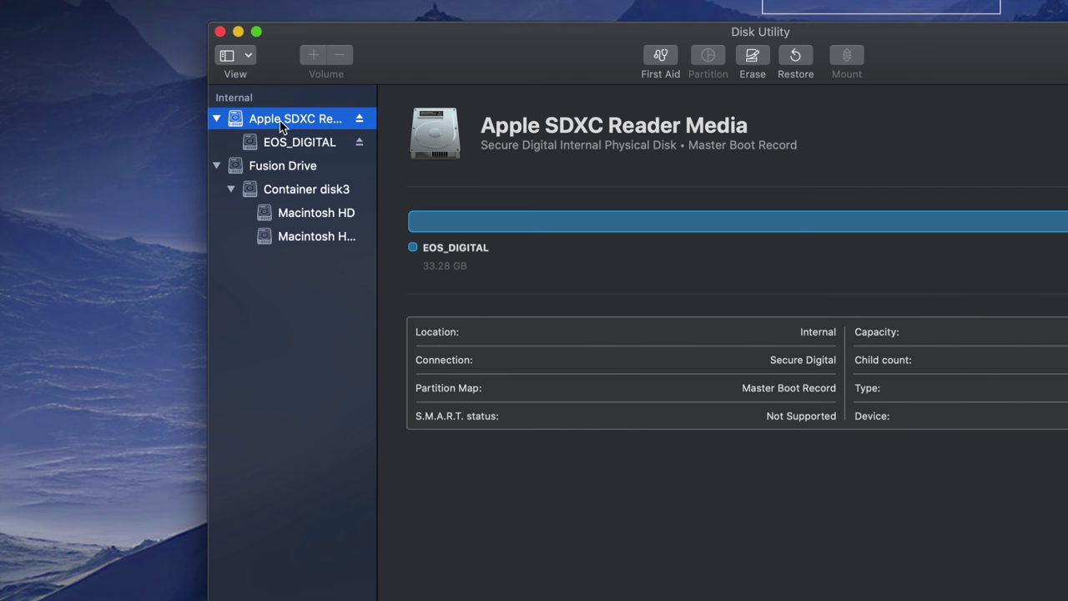
pyautogui.click(289, 145)
pyautogui.click(291, 125)
pyautogui.click(296, 143)
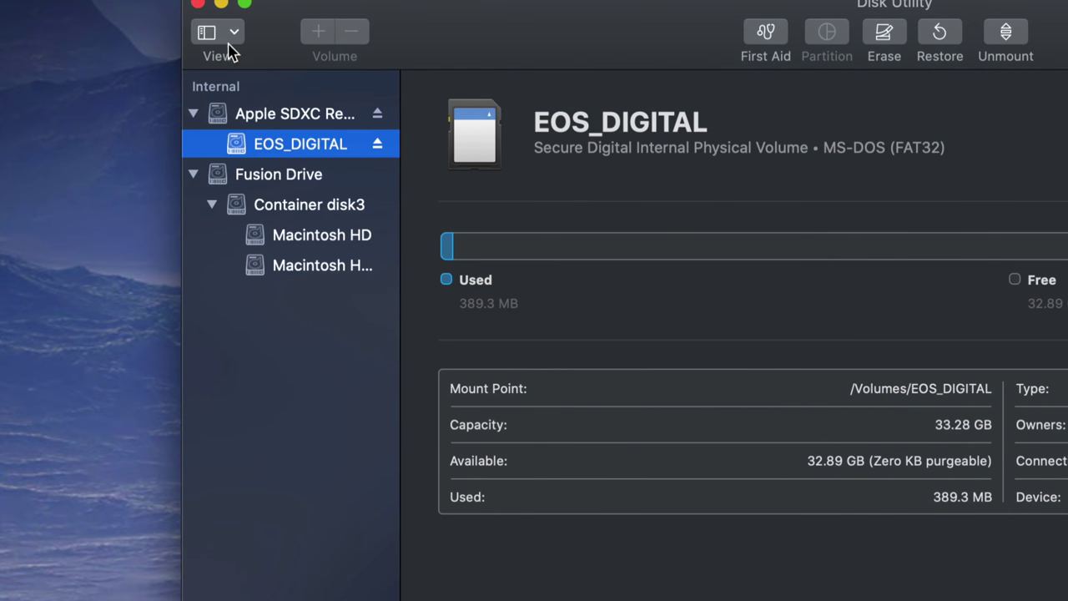
pyautogui.click(294, 183)
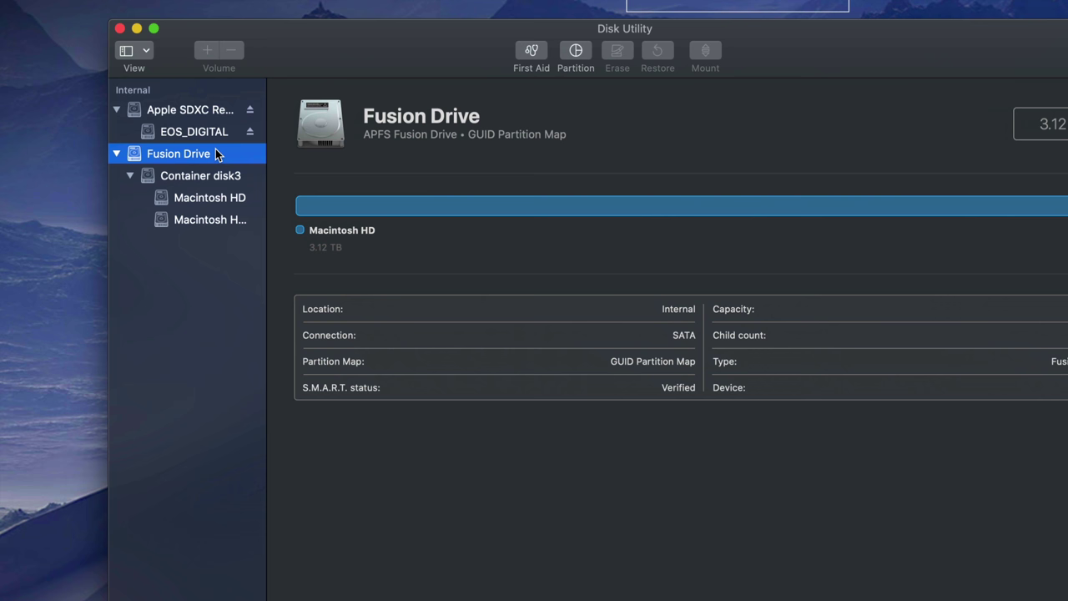
pyautogui.click(203, 136)
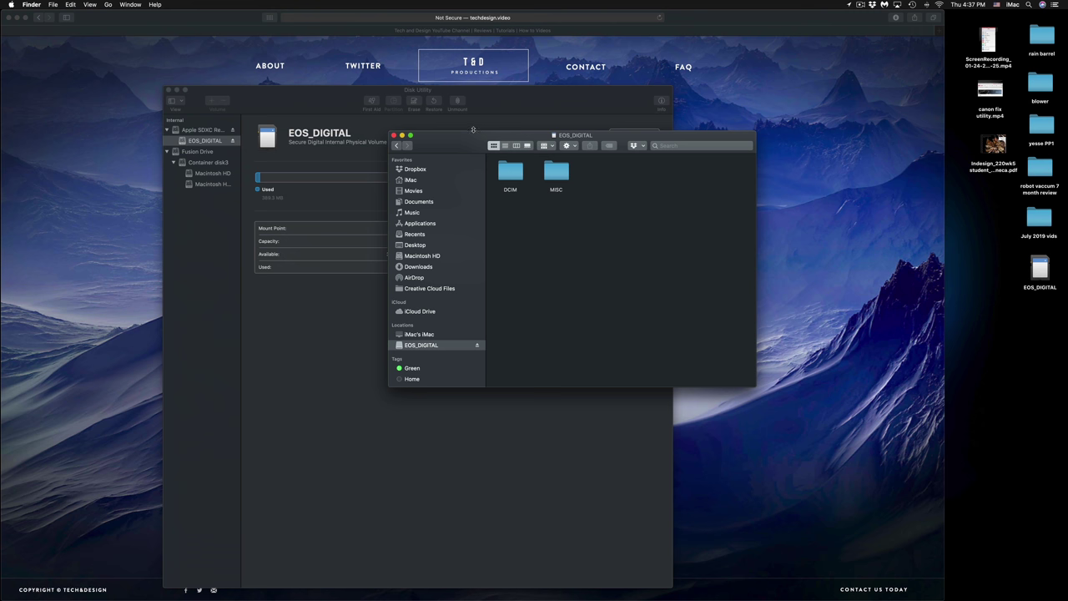
# Step: In Finder, open the 100CANON folder inside DCIM on the EOS_DIGITAL card
pyautogui.moveTo(469, 139); pyautogui.dragTo(448, 138)
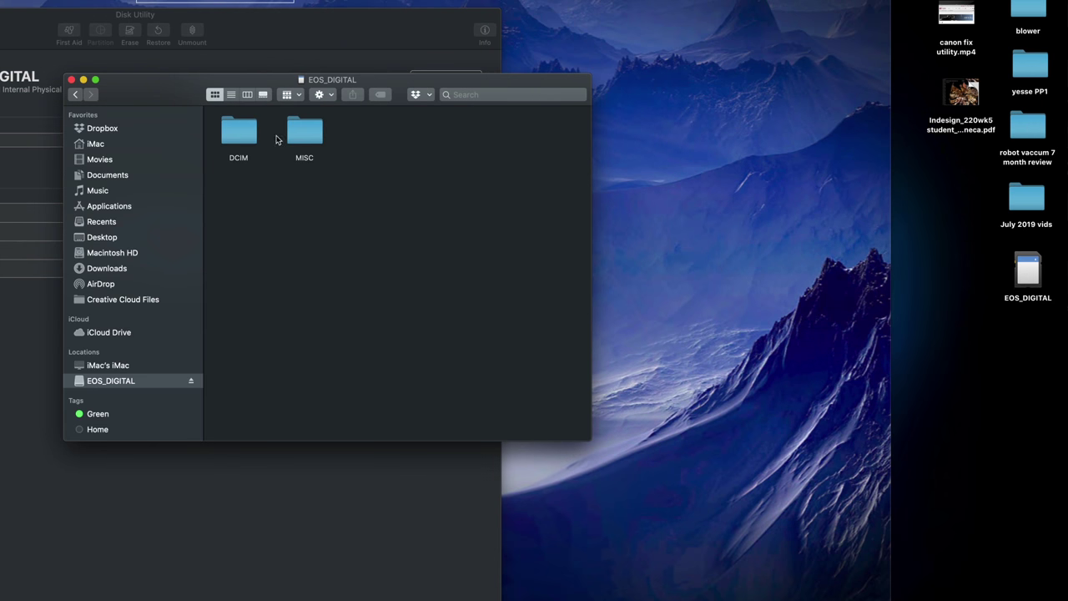
pyautogui.moveTo(143, 80); pyautogui.dragTo(367, 114)
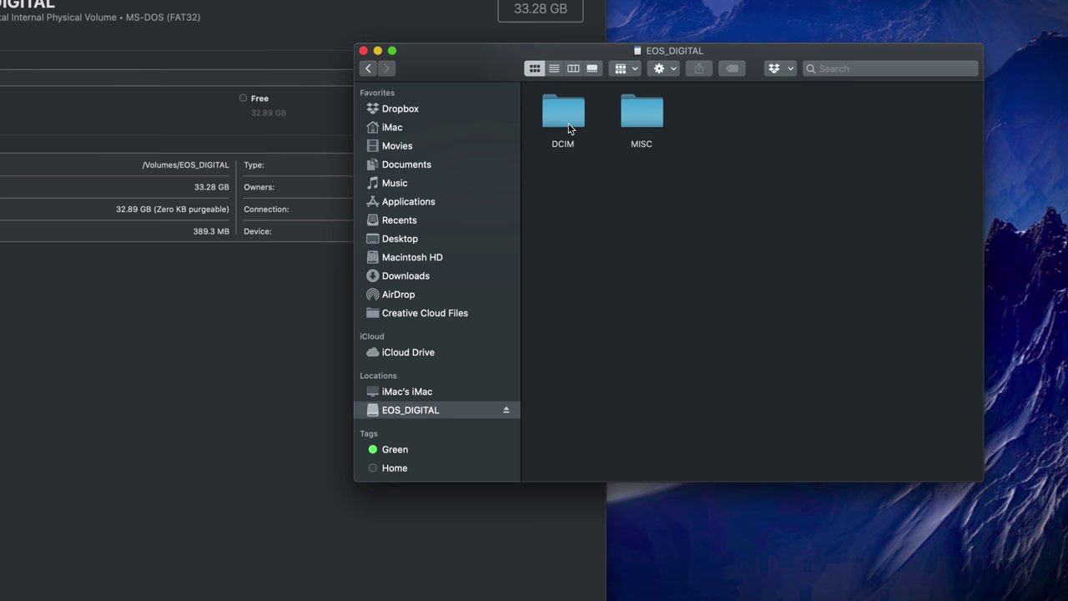
pyautogui.moveTo(738, 51); pyautogui.dragTo(711, 77)
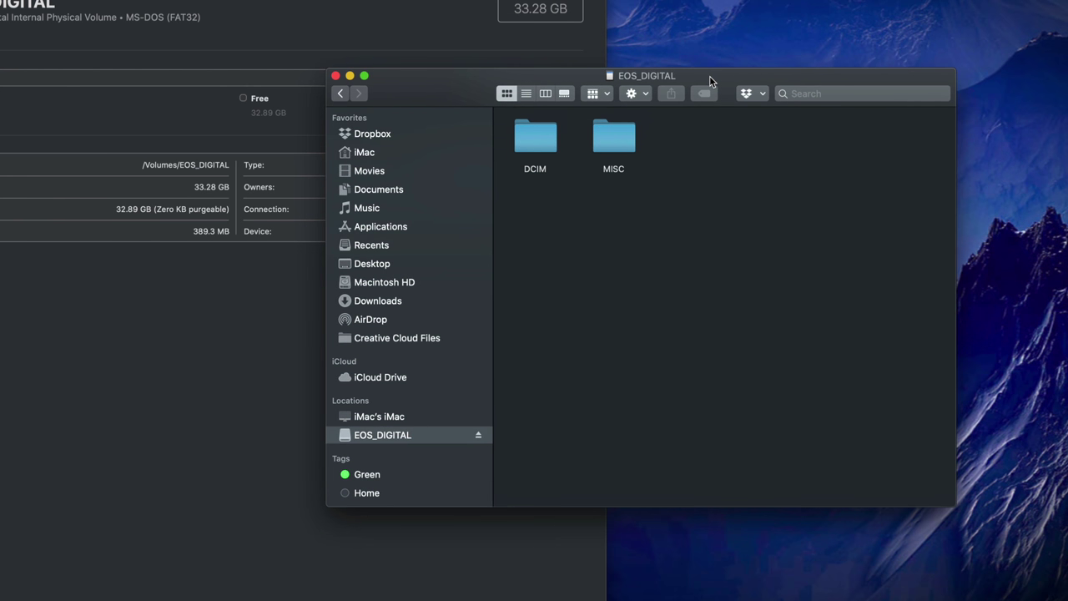
pyautogui.doubleClick(545, 138)
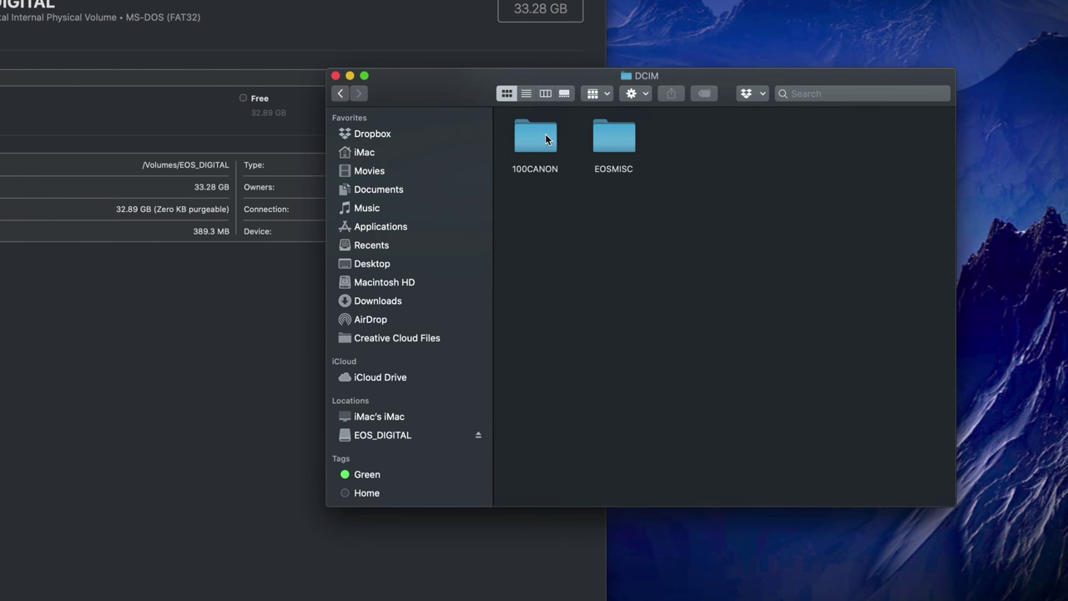
pyautogui.doubleClick(545, 137)
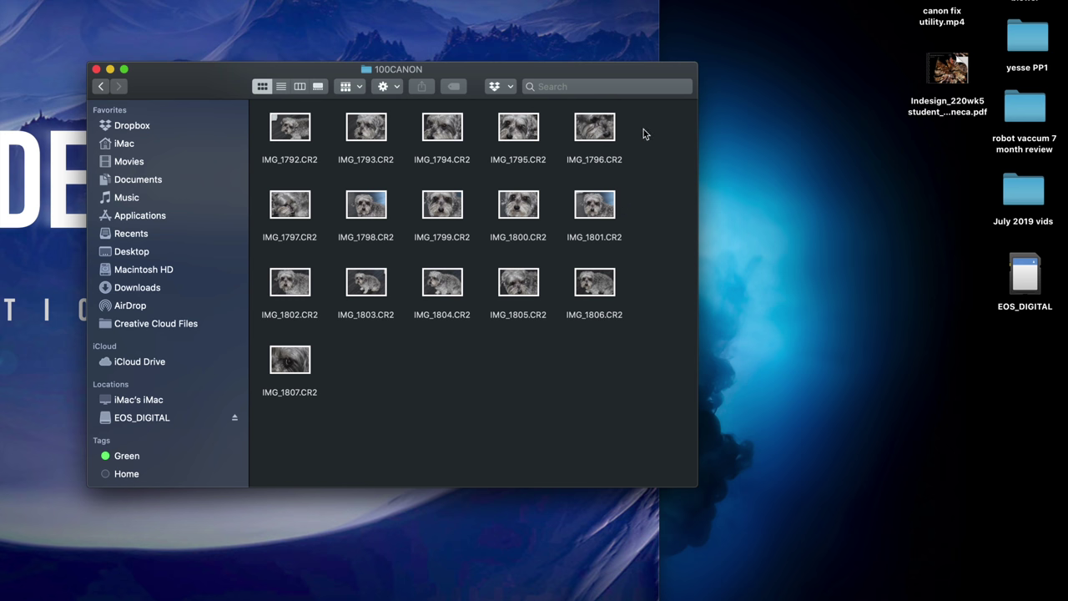
# Step: Copy the photos IMG_1805.CR2 and IMG_1806.CR2 from the 100CANON folder to the desktop
pyautogui.moveTo(644, 129); pyautogui.dragTo(288, 408)
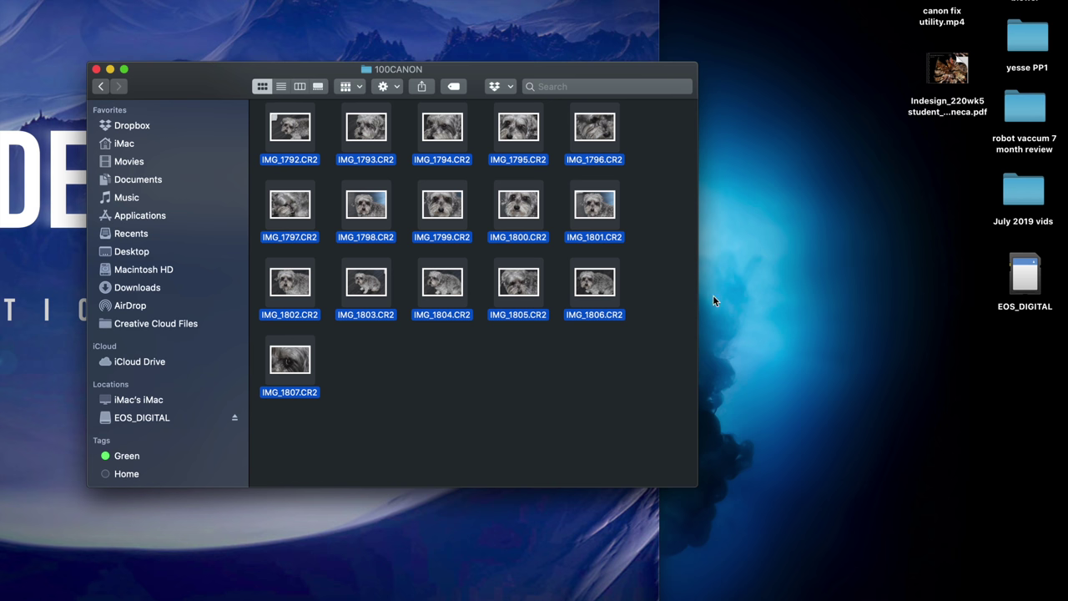
pyautogui.click(639, 315)
pyautogui.moveTo(647, 268); pyautogui.dragTo(810, 243)
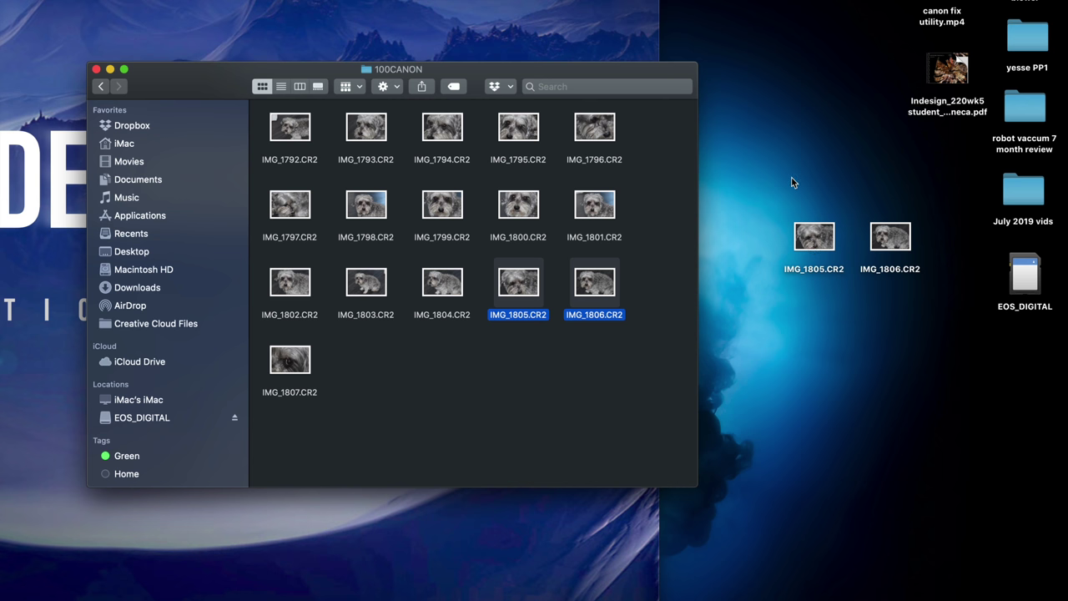
# Step: Create a new folder on the desktop and move IMG_1805.CR2 and IMG_1806.CR2 from the desktop into it
pyautogui.rightClick(774, 153)
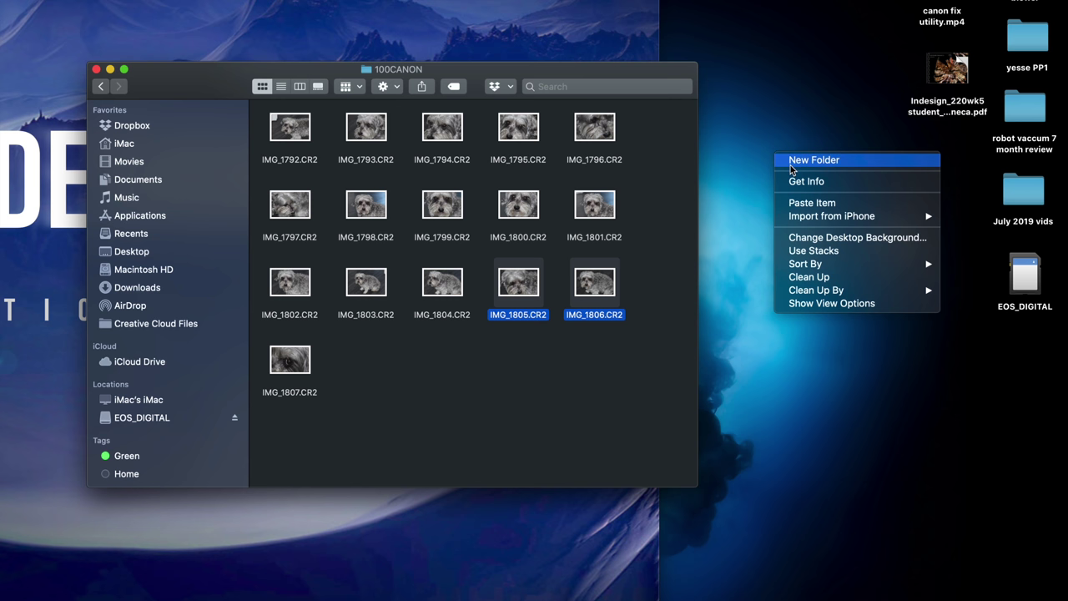
pyautogui.click(793, 160)
pyautogui.click(841, 180)
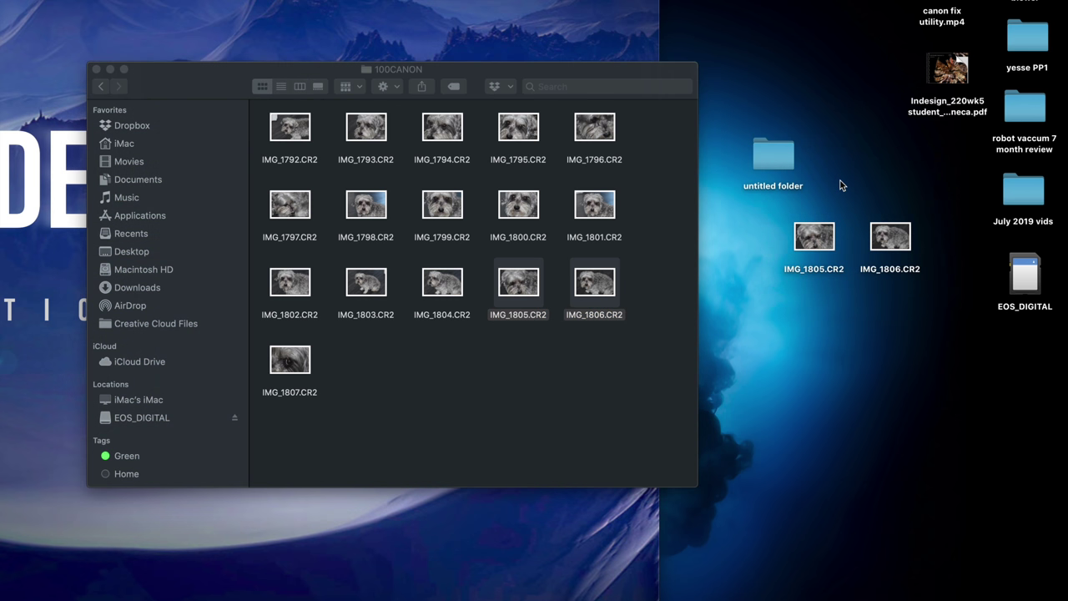
pyautogui.click(875, 244)
pyautogui.keyDown('super'); pyautogui.click(813, 242); pyautogui.keyUp('super')
pyautogui.moveTo(813, 242); pyautogui.dragTo(780, 164)
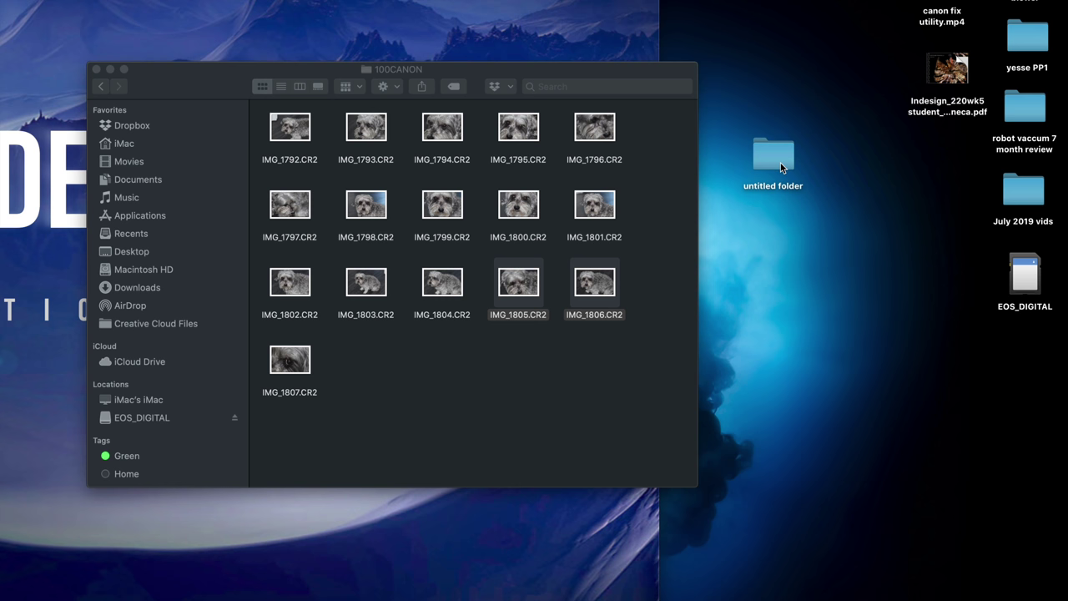
pyautogui.moveTo(608, 339); pyautogui.dragTo(518, 281)
pyautogui.rightClick(519, 284)
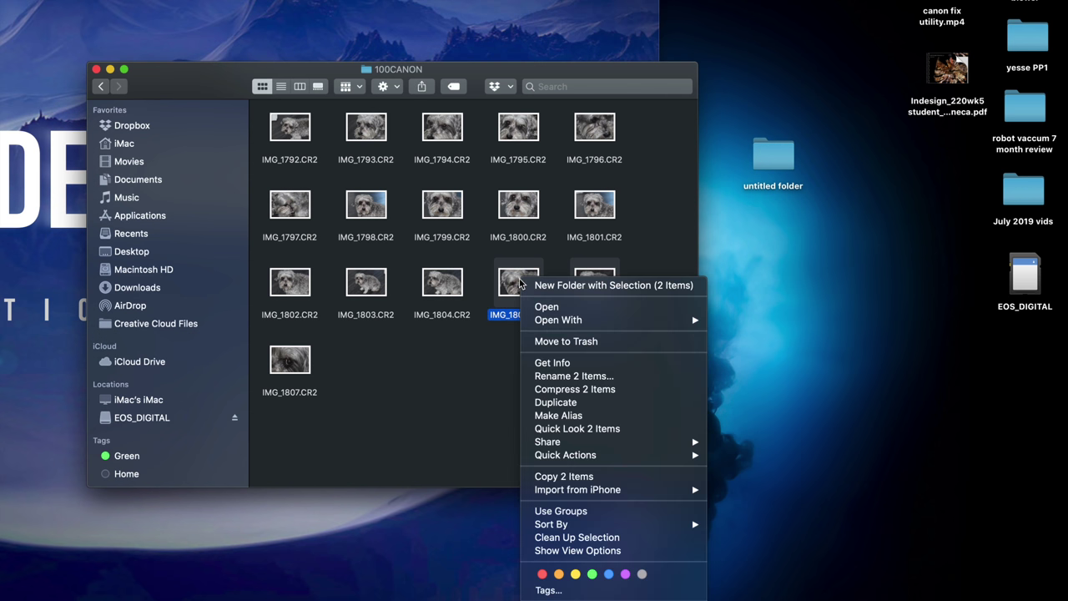
pyautogui.click(447, 344)
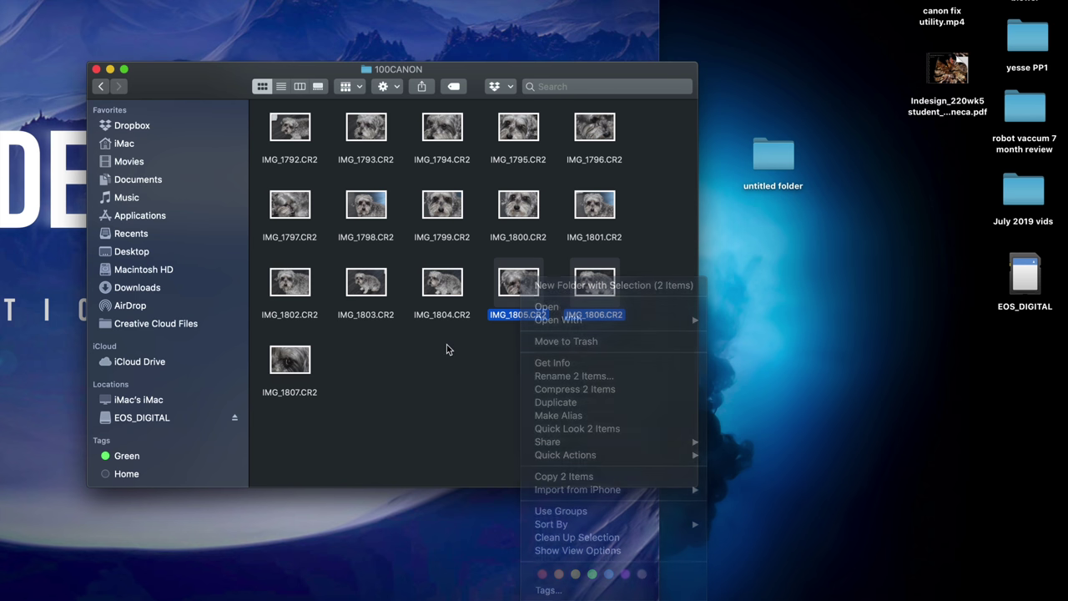
pyautogui.click(590, 370)
# Step: Copy the photo IMG_1806.CR2 in the 100CANON folder to the clipboard
pyautogui.click(603, 292)
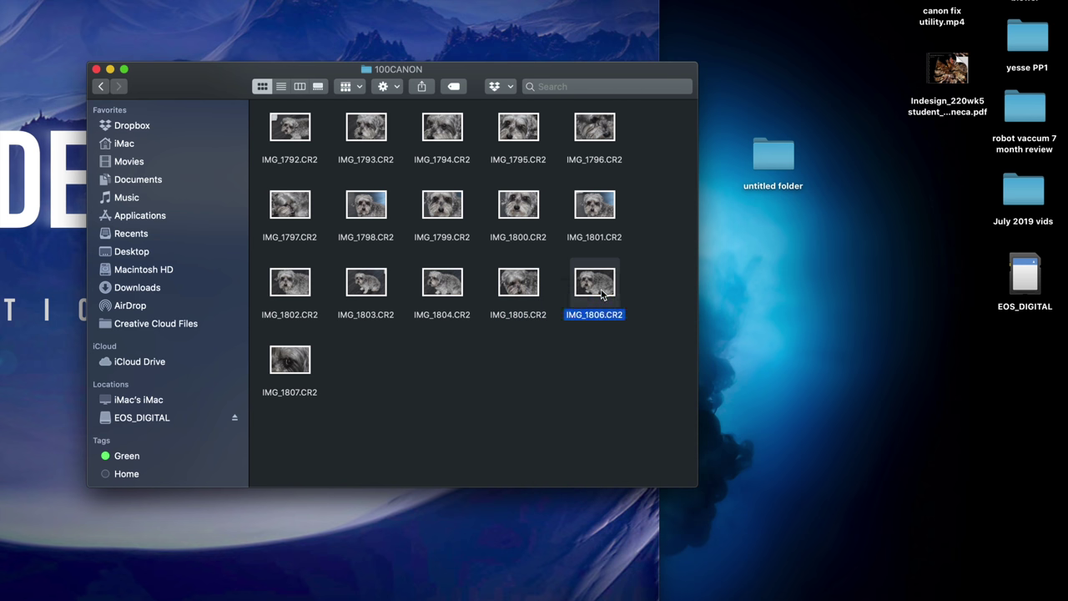
pyautogui.rightClick(601, 293)
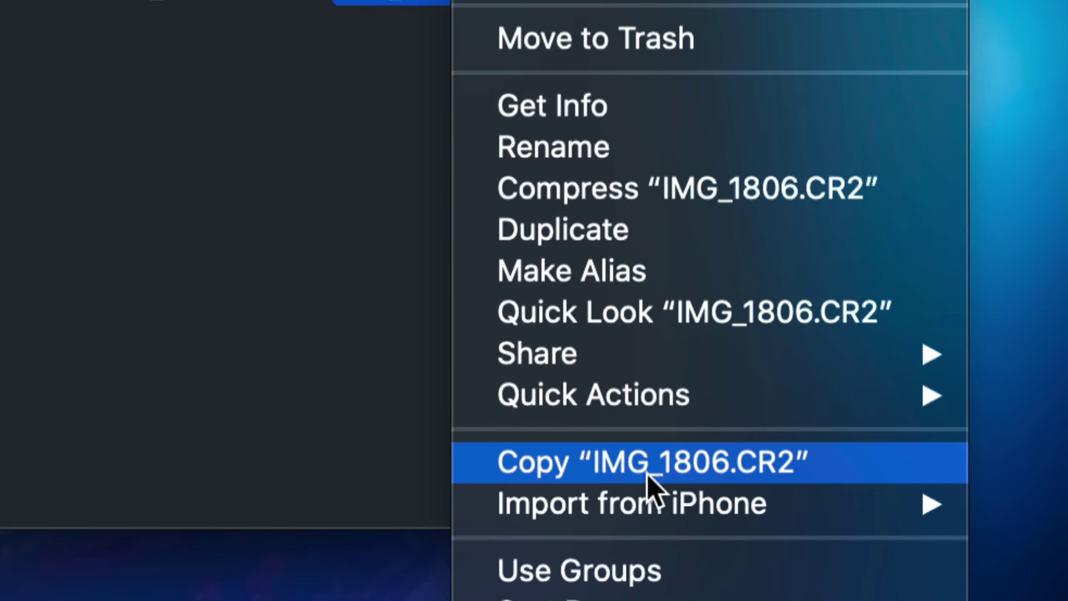
pyautogui.click(636, 467)
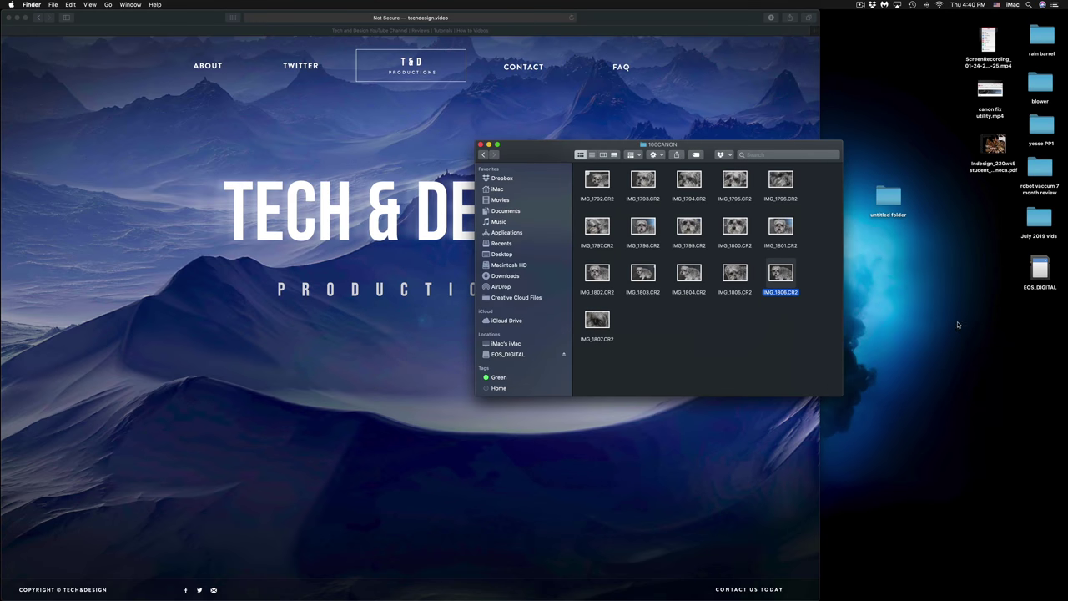
# Step: Paste the copied photo IMG_1806.CR2 onto the desktop and place it just below the untitled folder
pyautogui.click(958, 325)
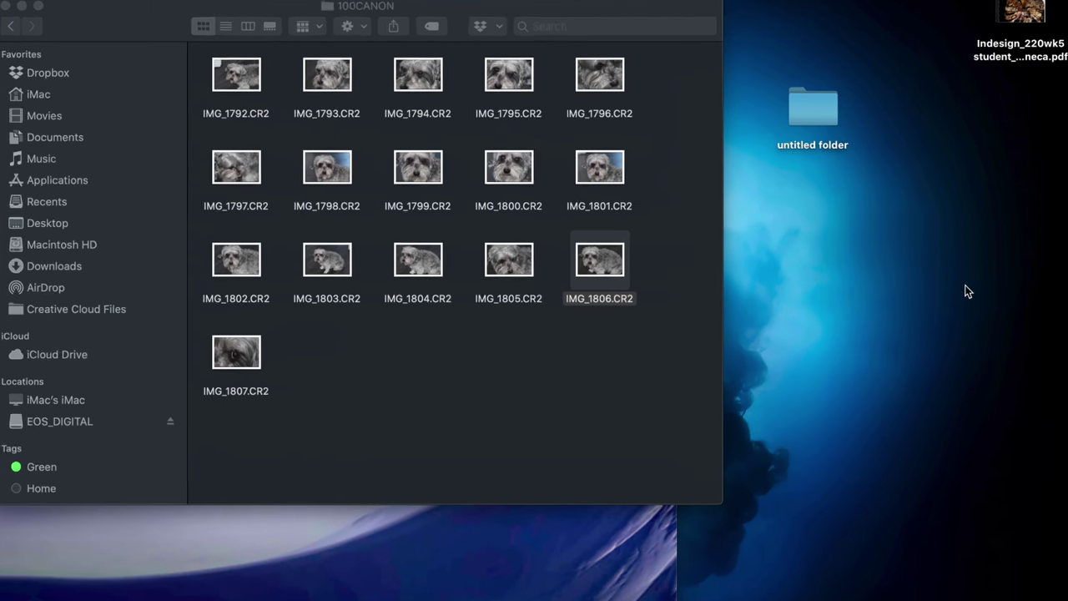
pyautogui.rightClick(853, 257)
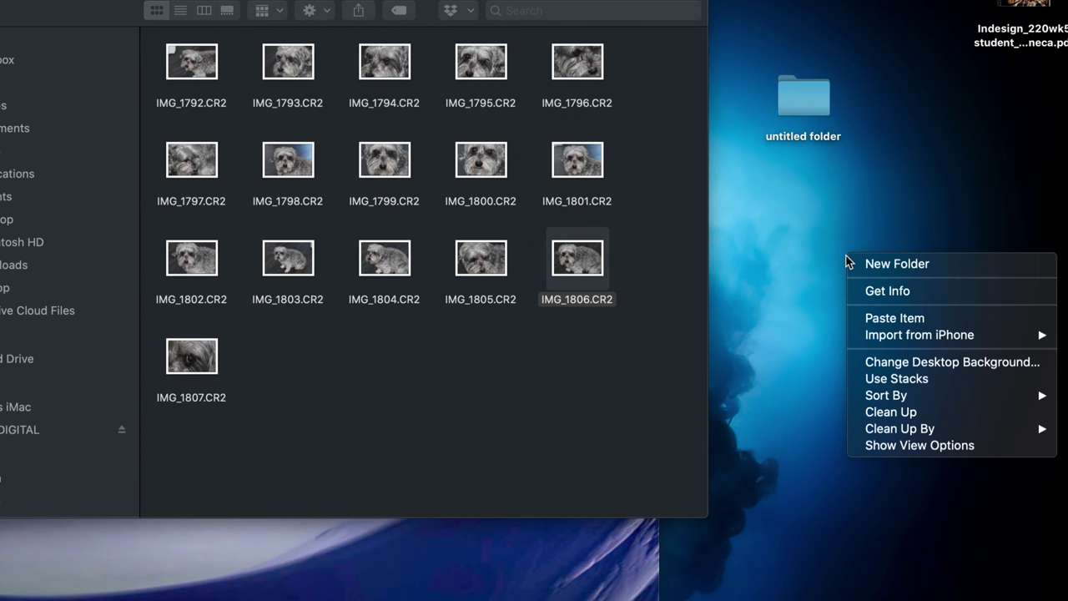
pyautogui.click(911, 322)
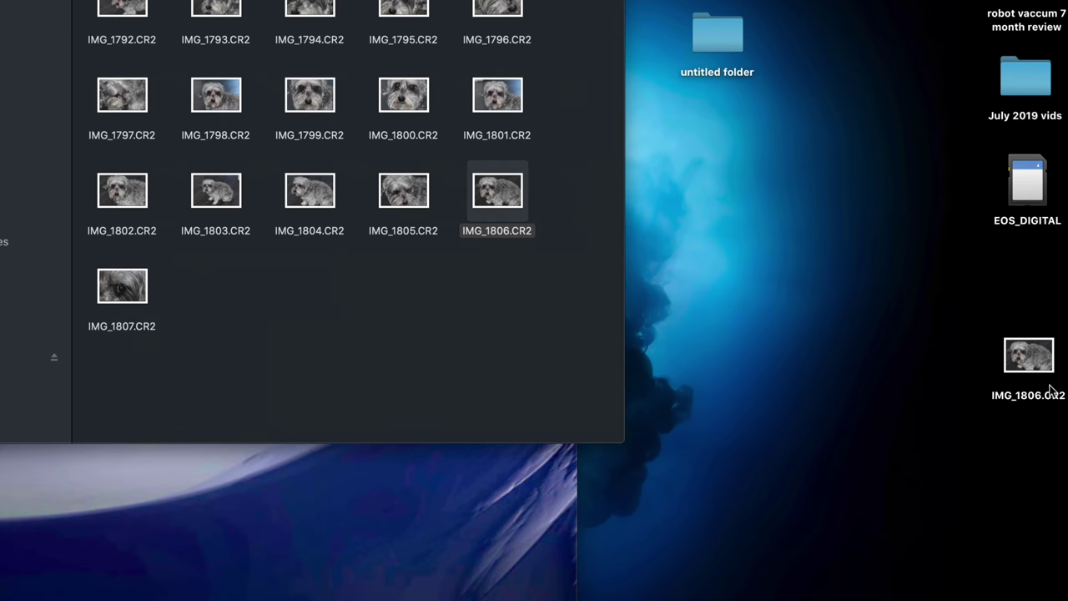
pyautogui.moveTo(1054, 393); pyautogui.dragTo(743, 133)
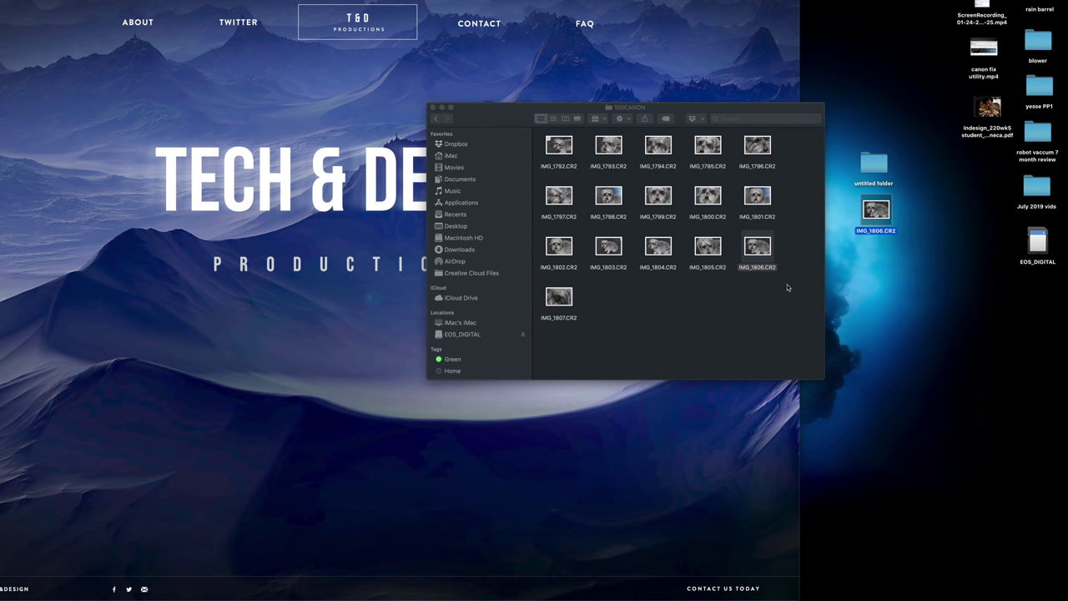
# Step: Copy IMG_1802.CR2 and IMG_1803.CR2 from the 100CANON folder to the desktop and place them below IMG_1806.CR2
pyautogui.click(555, 268)
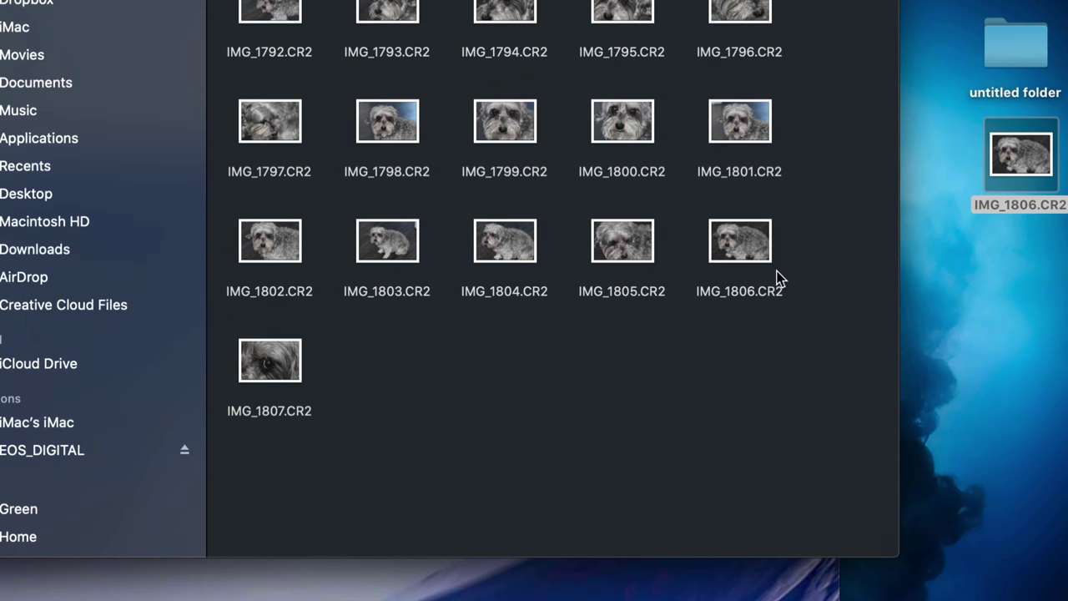
pyautogui.click(762, 259)
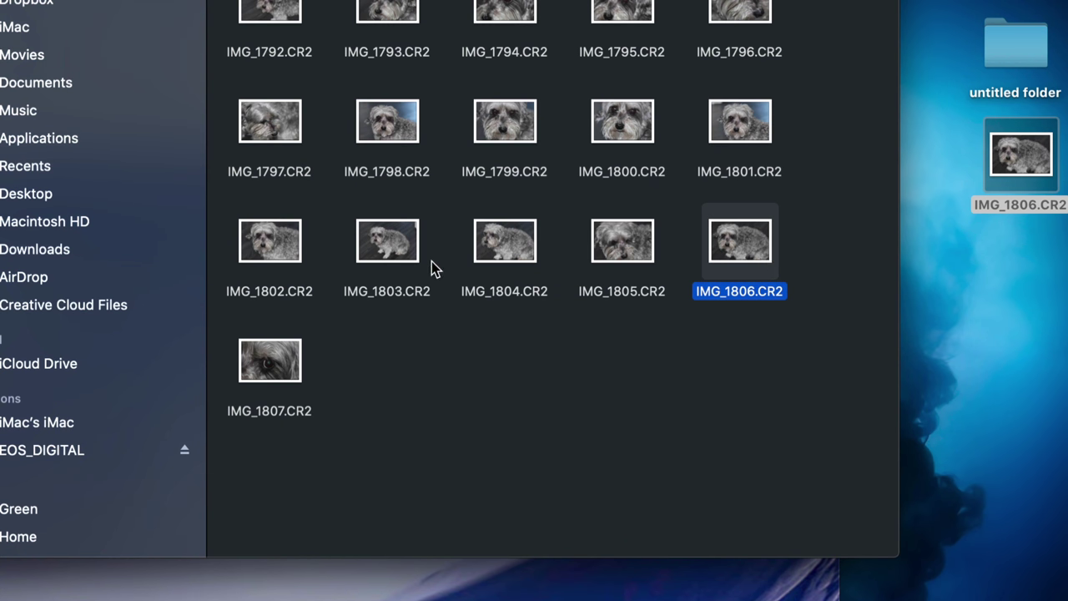
pyautogui.click(399, 244)
pyautogui.click(432, 232)
pyautogui.click(390, 237)
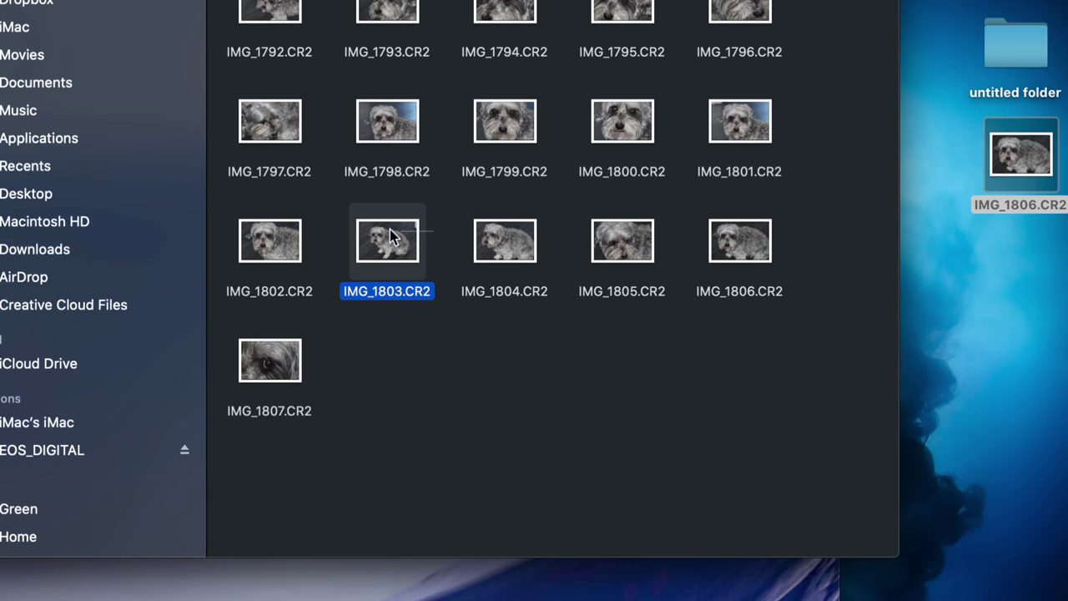
pyautogui.keyDown('shift'); pyautogui.click(269, 241); pyautogui.keyUp('shift')
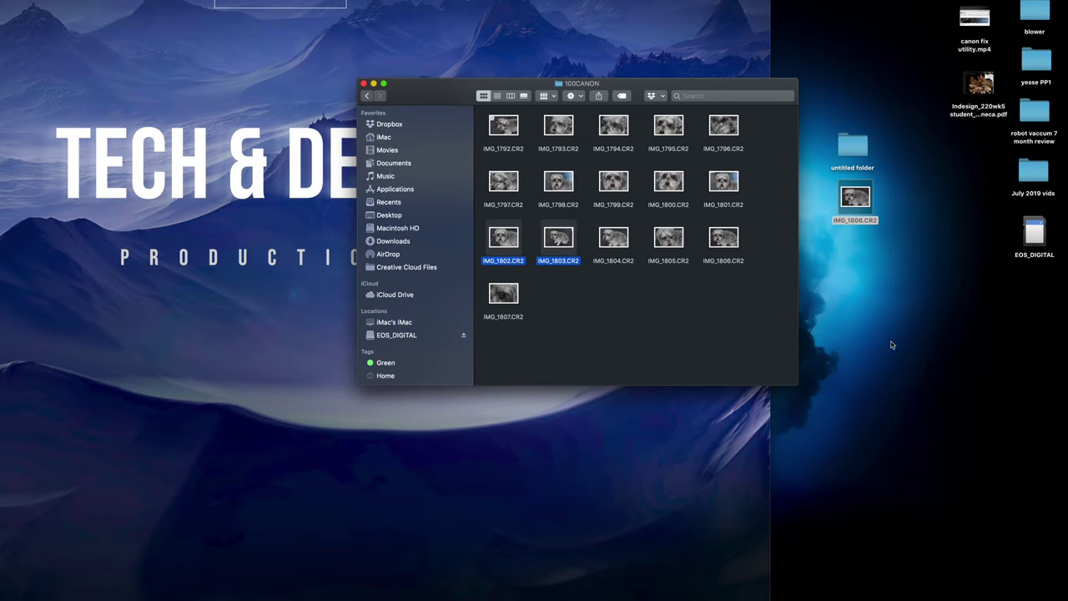
pyautogui.click(974, 360)
pyautogui.press('super+v')
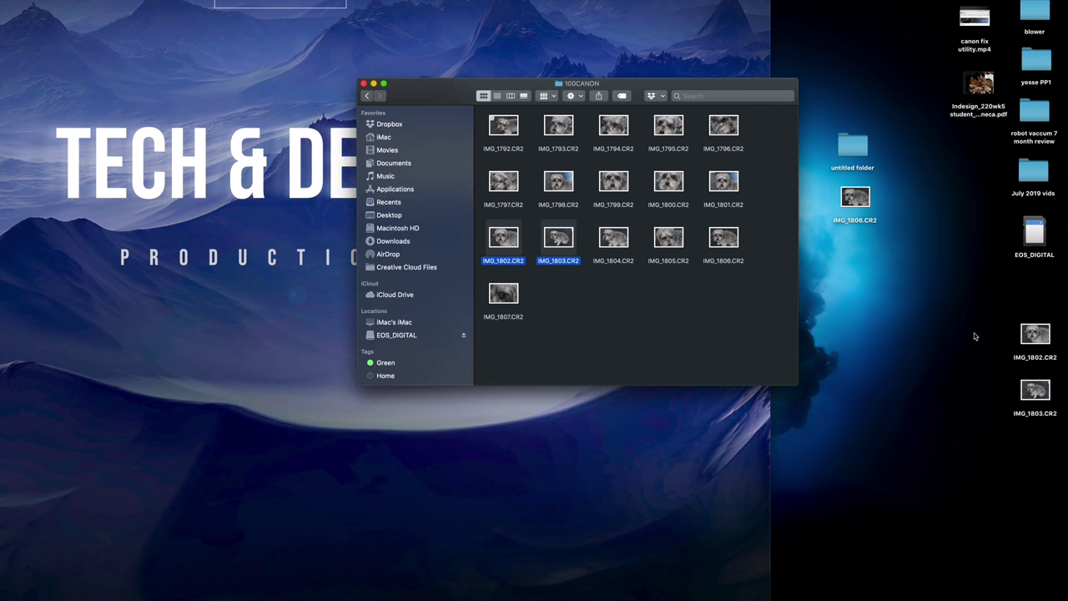
pyautogui.moveTo(974, 326); pyautogui.dragTo(1058, 417)
pyautogui.moveTo(1035, 333); pyautogui.dragTo(873, 264)
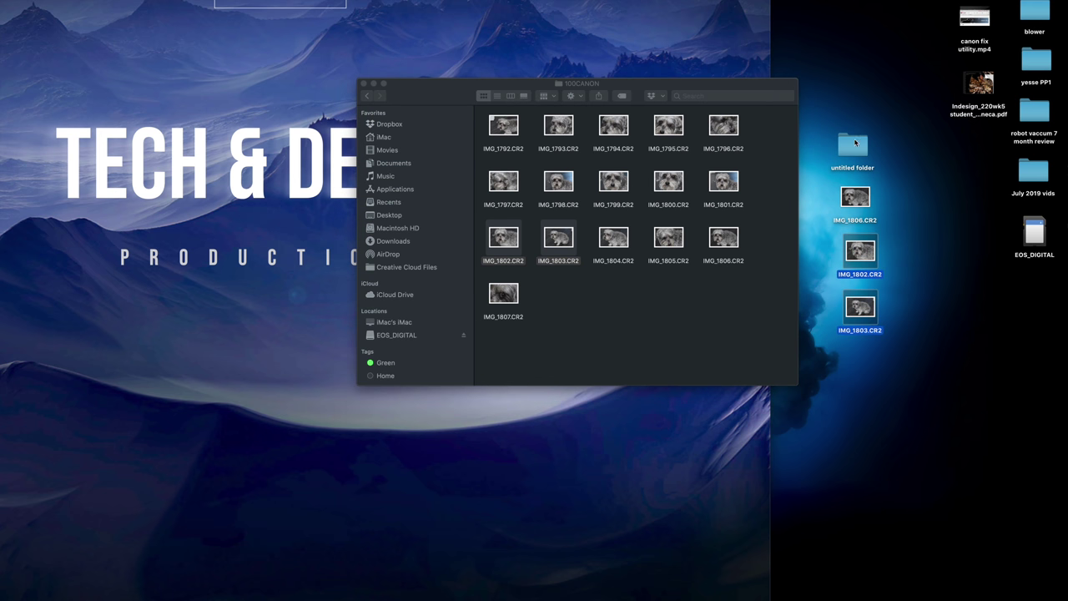
# Step: Paste the copied IMG_1802.CR2 and IMG_1803.CR2 into the untitled folder on the desktop and close its window
pyautogui.doubleClick(855, 143)
pyautogui.moveTo(632, 87); pyautogui.dragTo(517, 114)
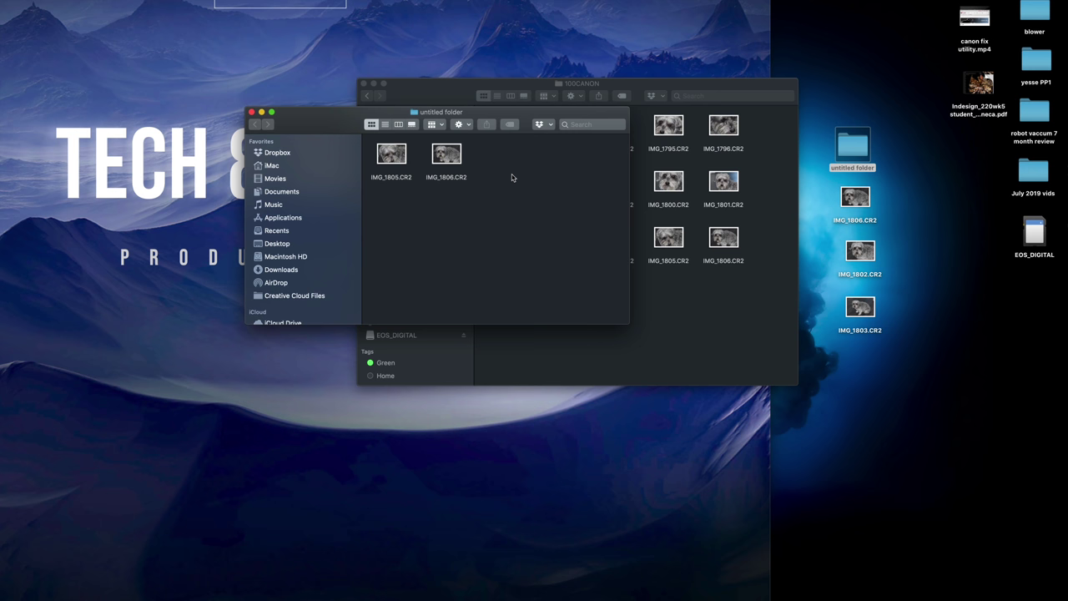
pyautogui.press('super+v')
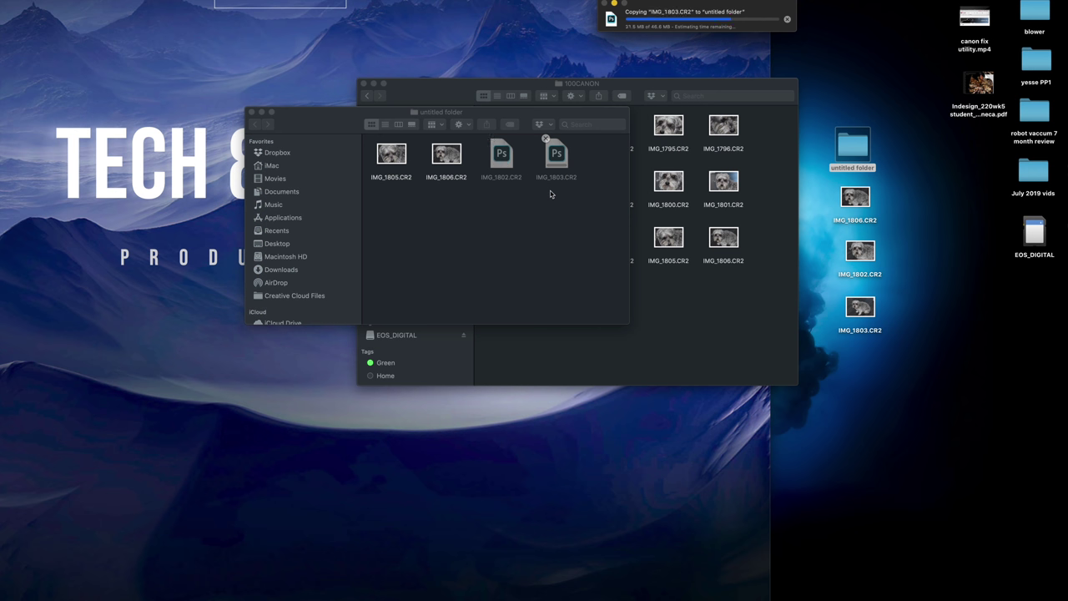
pyautogui.click(251, 112)
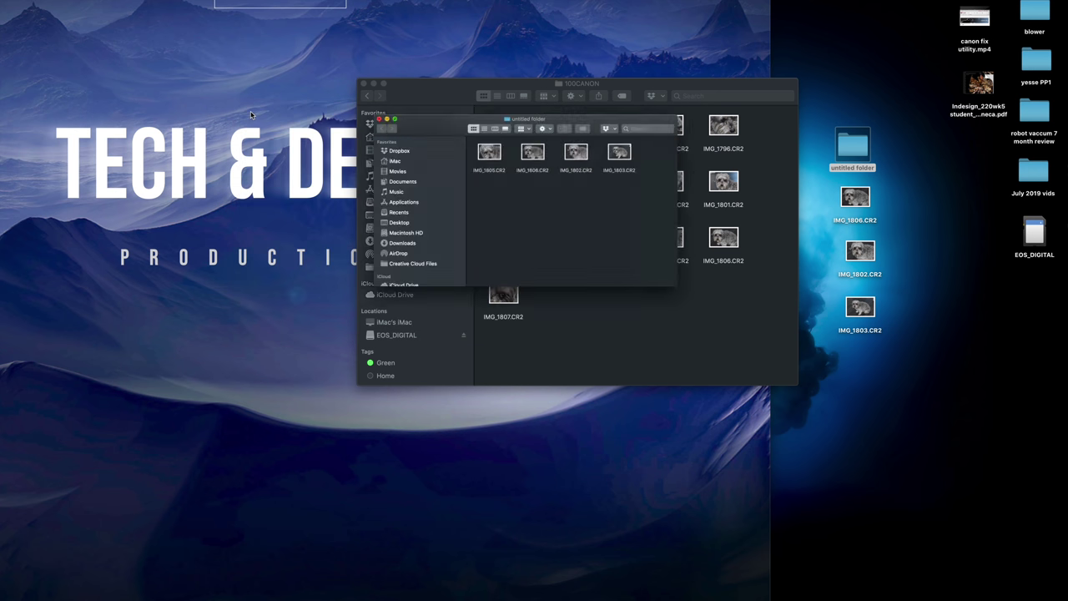
pyautogui.click(948, 327)
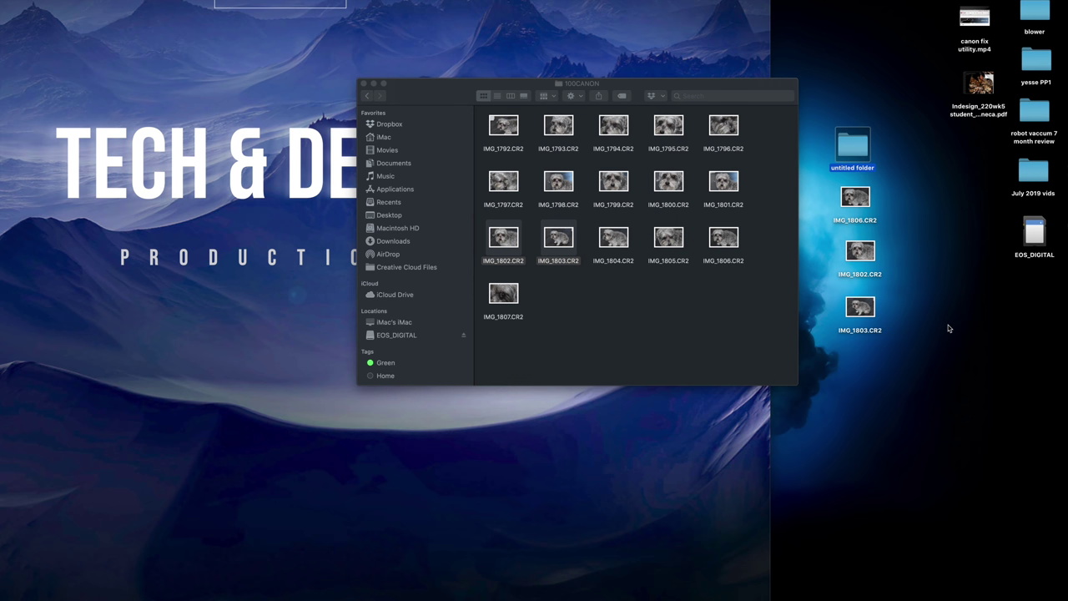
pyautogui.click(948, 328)
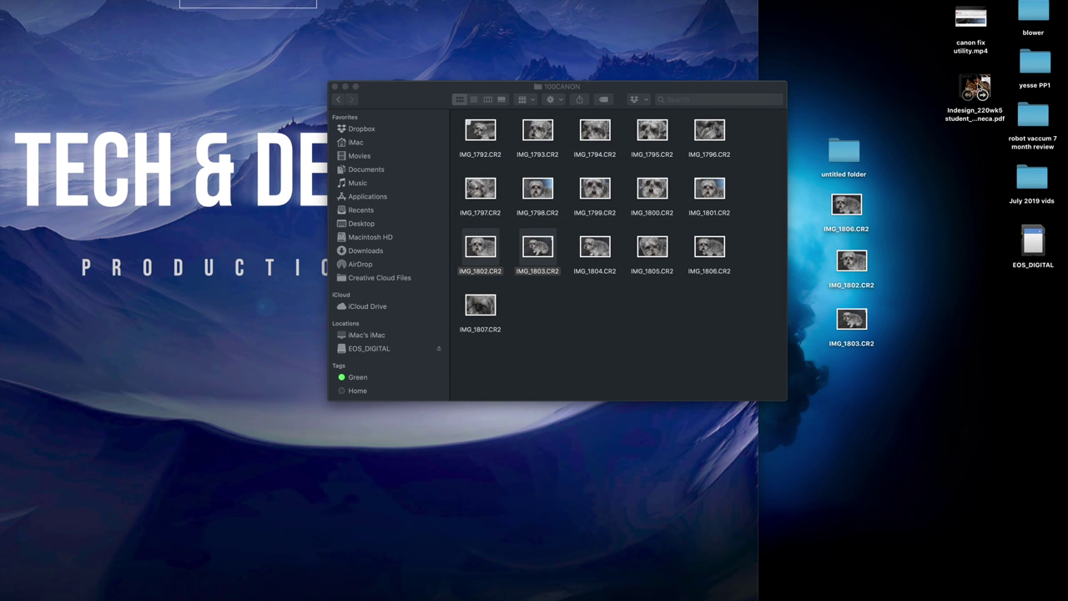
# Step: Copy the Indesign_220wk5 student PDF from the desktop into the 100CANON folder, beside IMG_1807.CR2
pyautogui.moveTo(952, 82); pyautogui.dragTo(954, 187)
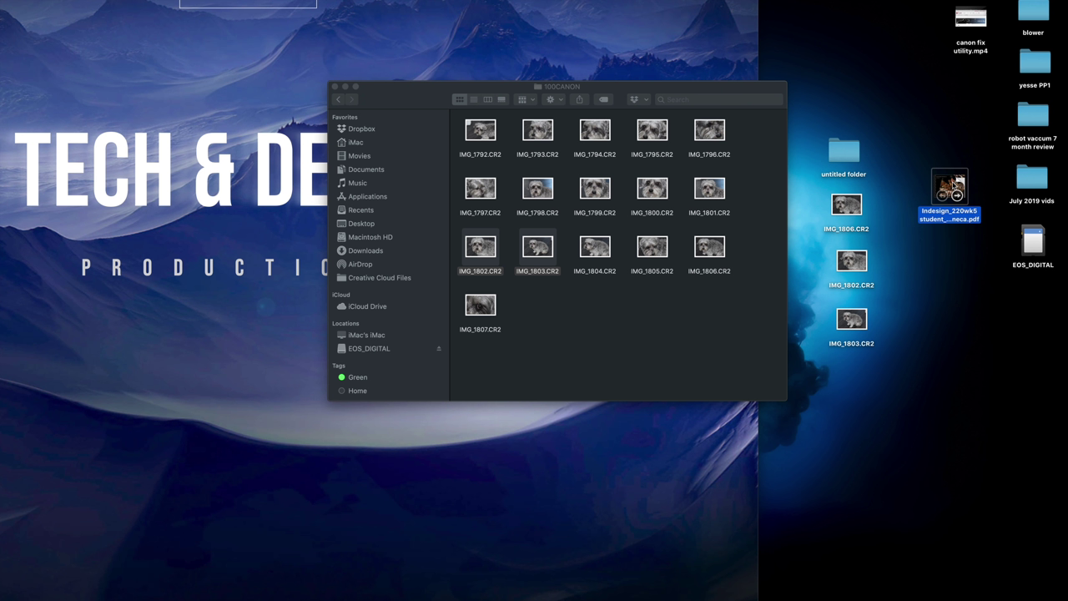
pyautogui.moveTo(955, 185); pyautogui.dragTo(597, 303)
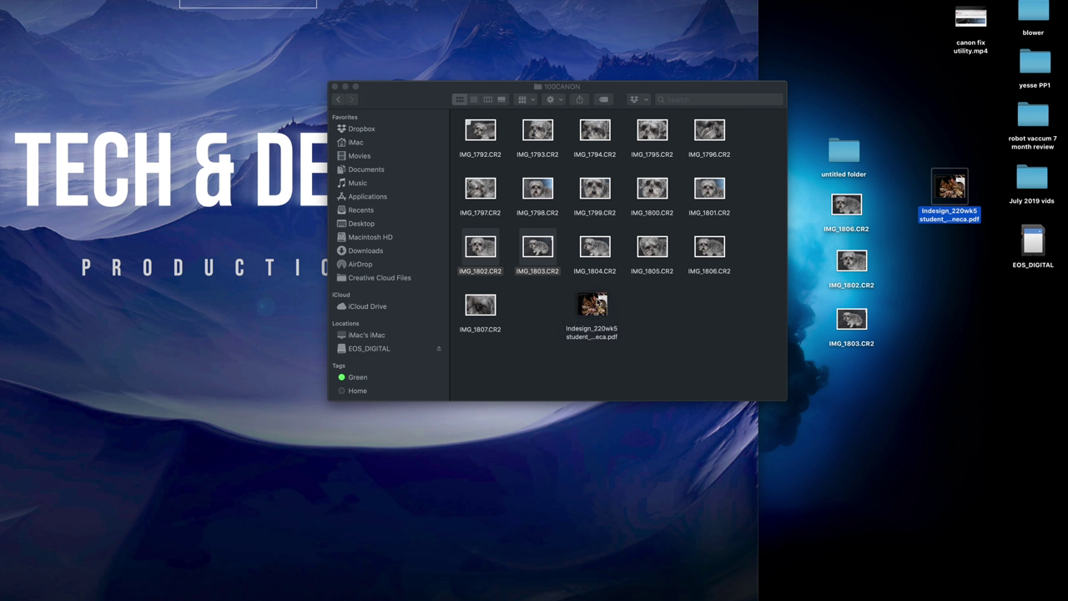
pyautogui.moveTo(951, 179)
pyautogui.click(668, 324)
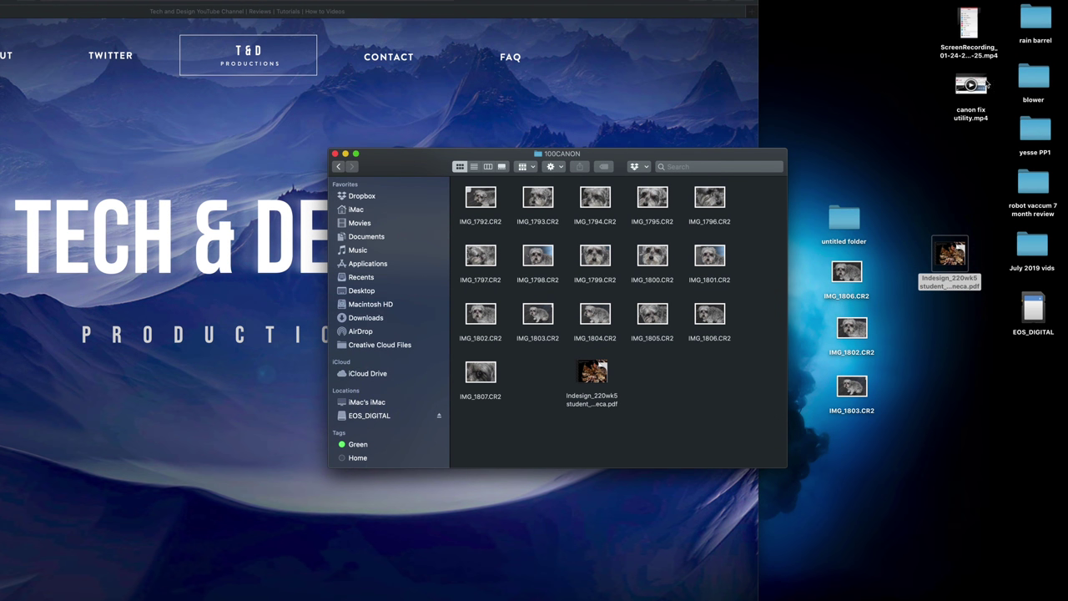
# Step: Copy canon fix utility.mp4 from the desktop into the 100CANON folder and move the copy progress window over that folder
pyautogui.click(983, 17)
pyautogui.moveTo(985, 84); pyautogui.dragTo(667, 415)
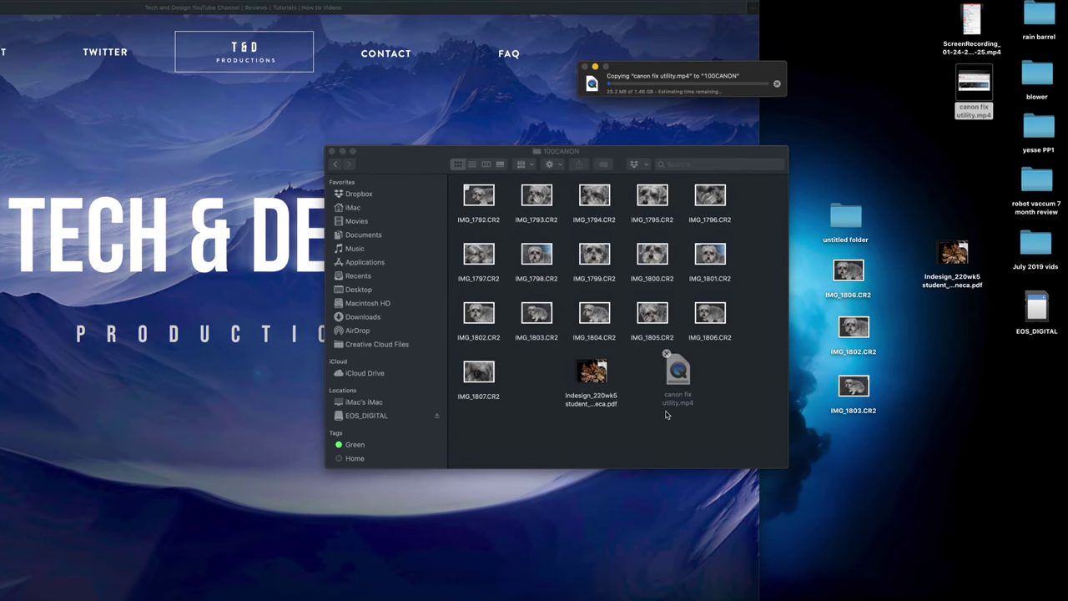
pyautogui.moveTo(745, 72); pyautogui.dragTo(716, 329)
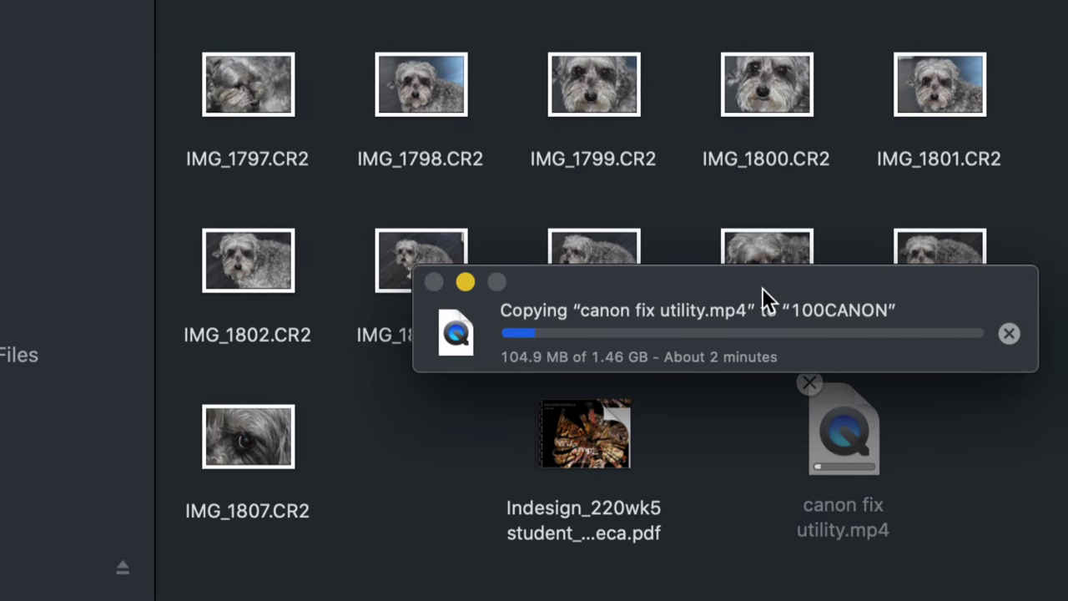
pyautogui.moveTo(646, 301); pyautogui.dragTo(598, 286)
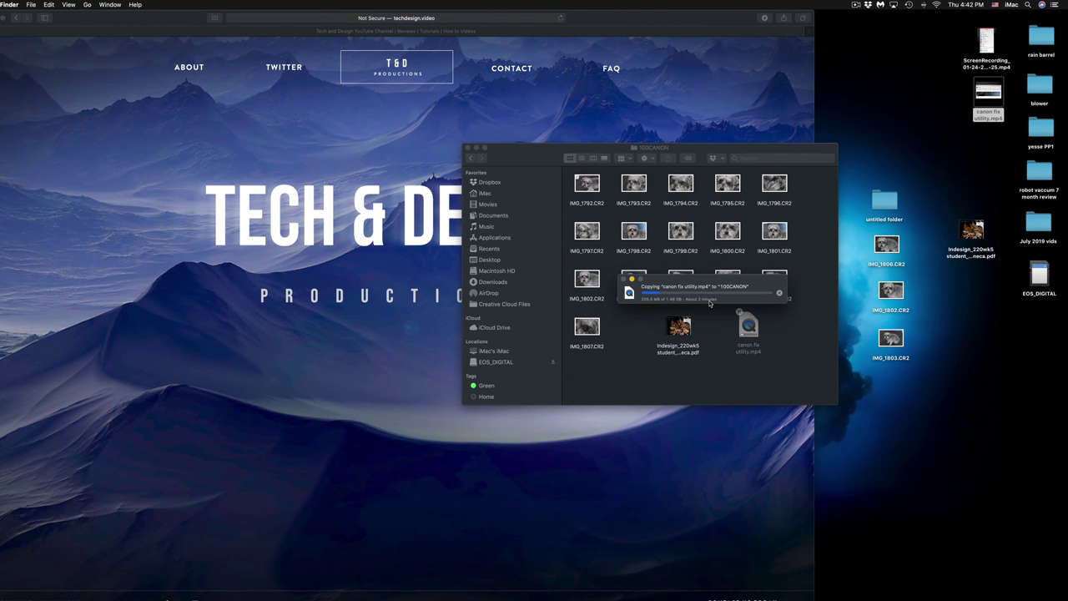
# Step: Copy all CR2 photos from 100CANON, excluding the PDF and the MP4, into the untitled folder on the desktop, replacing the existing IMG_1802.CR2
pyautogui.press('u')
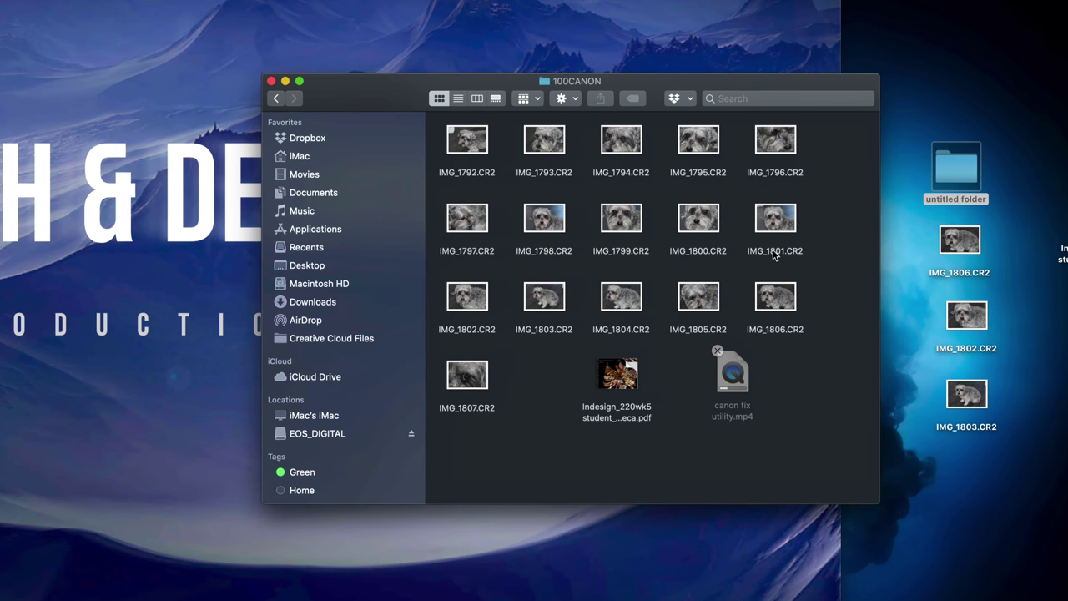
pyautogui.moveTo(839, 159); pyautogui.dragTo(529, 316)
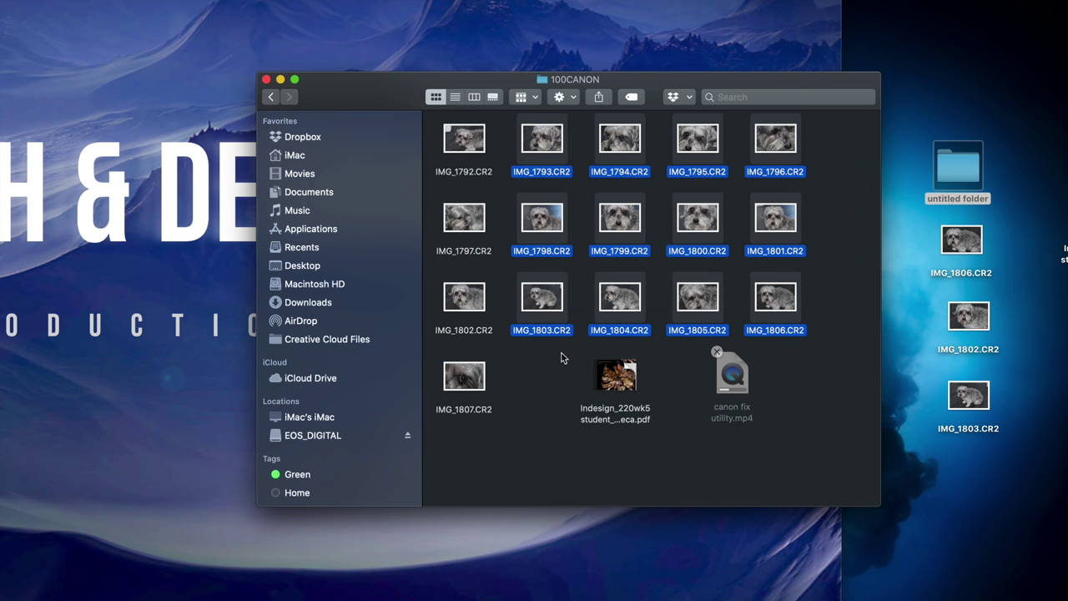
pyautogui.click(547, 371)
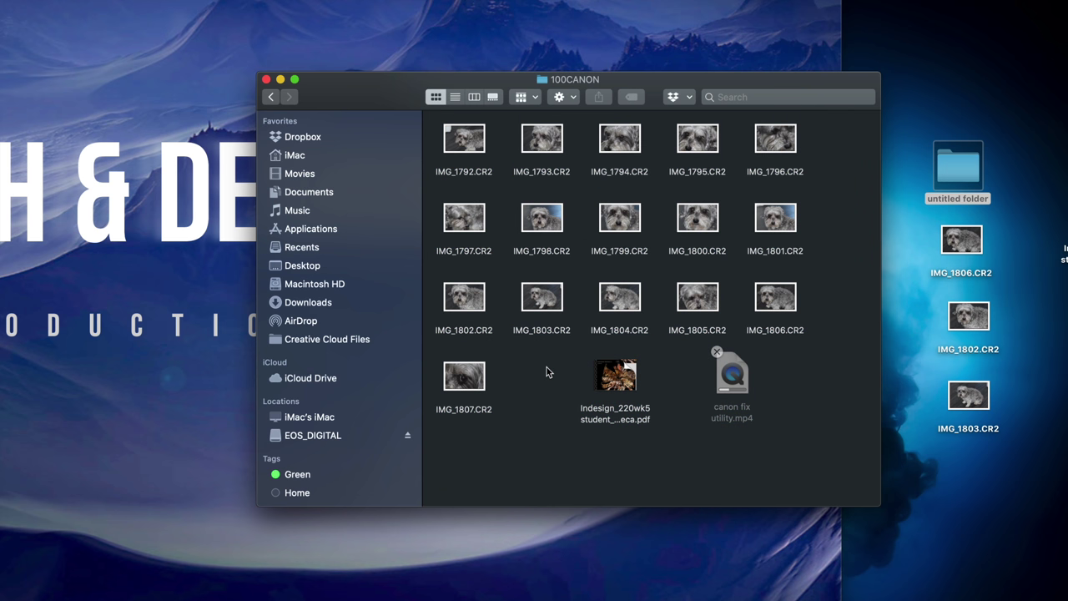
pyautogui.press('super+a')
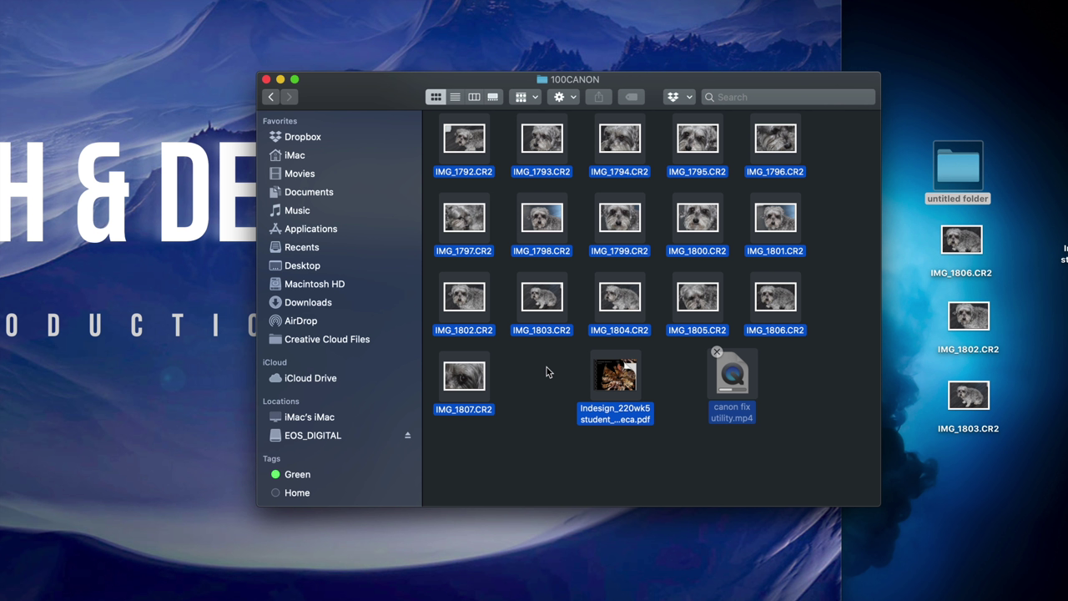
pyautogui.moveTo(624, 380)
pyautogui.keyDown('super'); pyautogui.click(620, 380); pyautogui.keyUp('super')
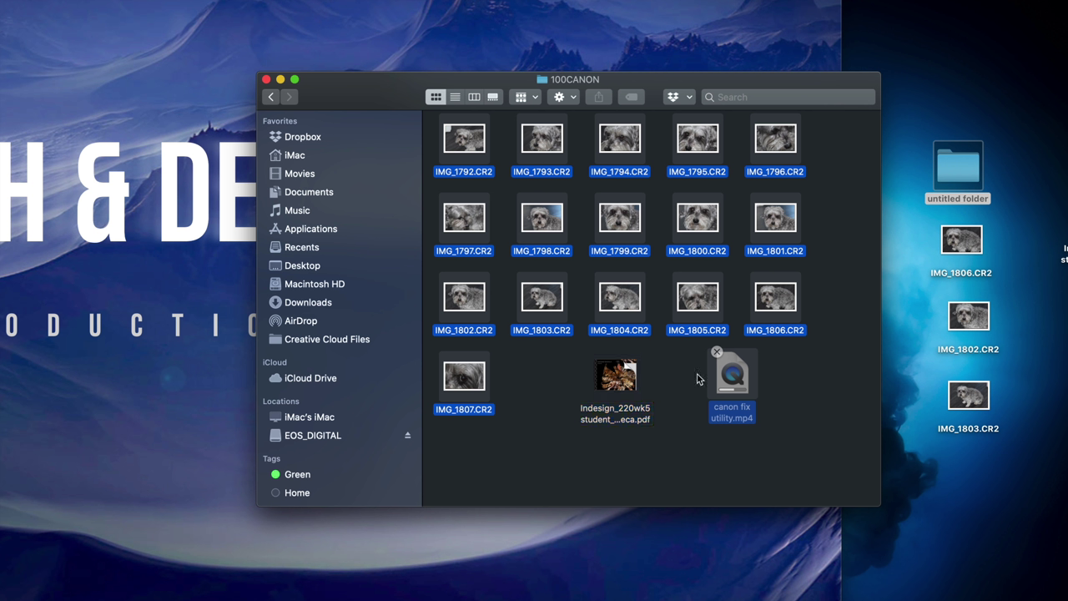
pyautogui.keyDown('super'); pyautogui.click(714, 381); pyautogui.keyUp('super')
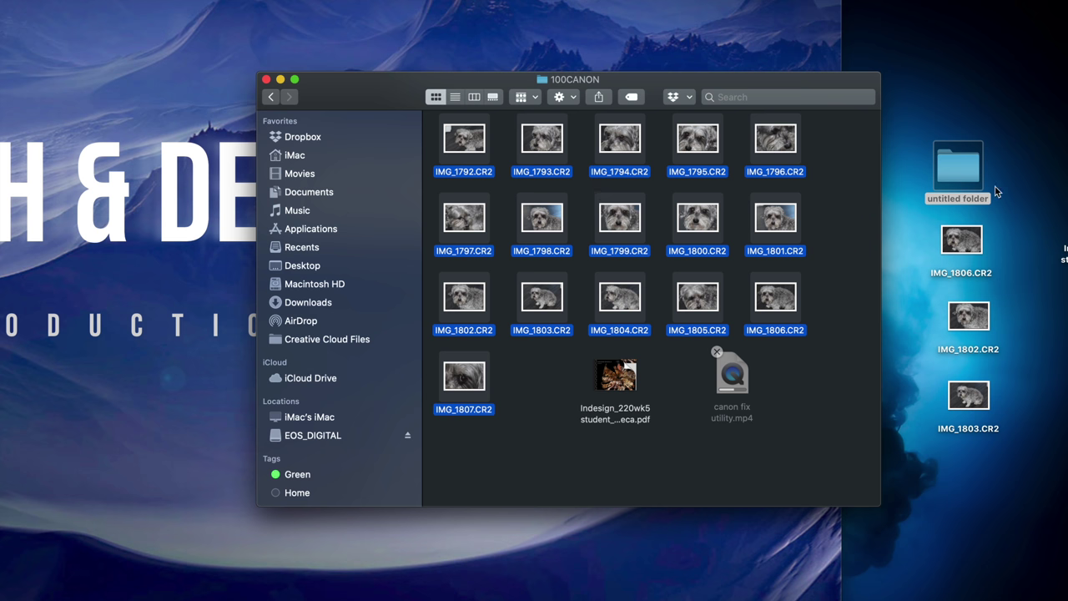
pyautogui.doubleClick(968, 174)
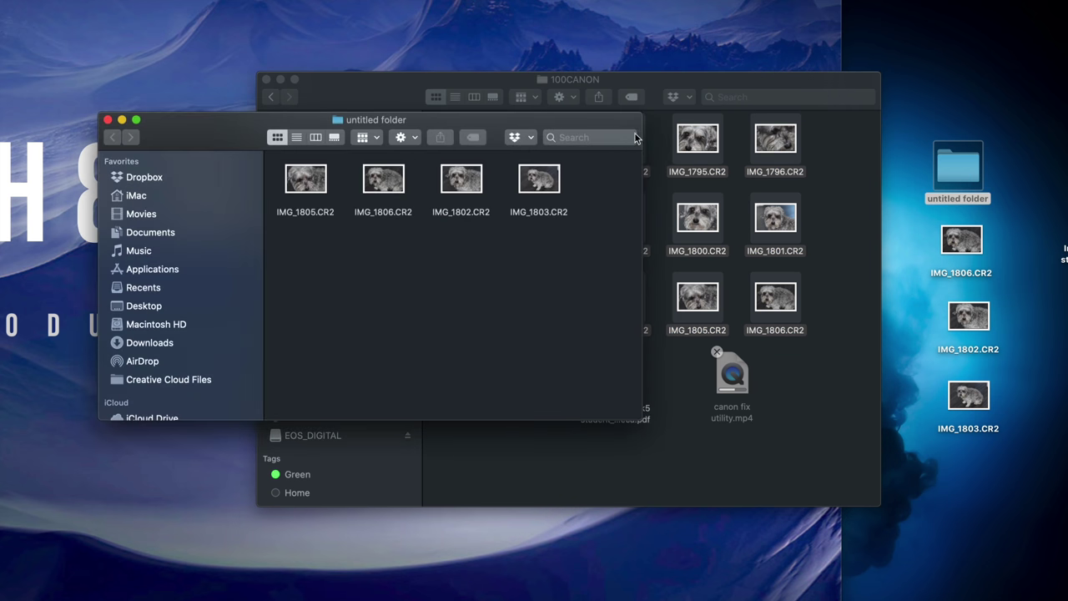
pyautogui.moveTo(589, 125); pyautogui.dragTo(669, 237)
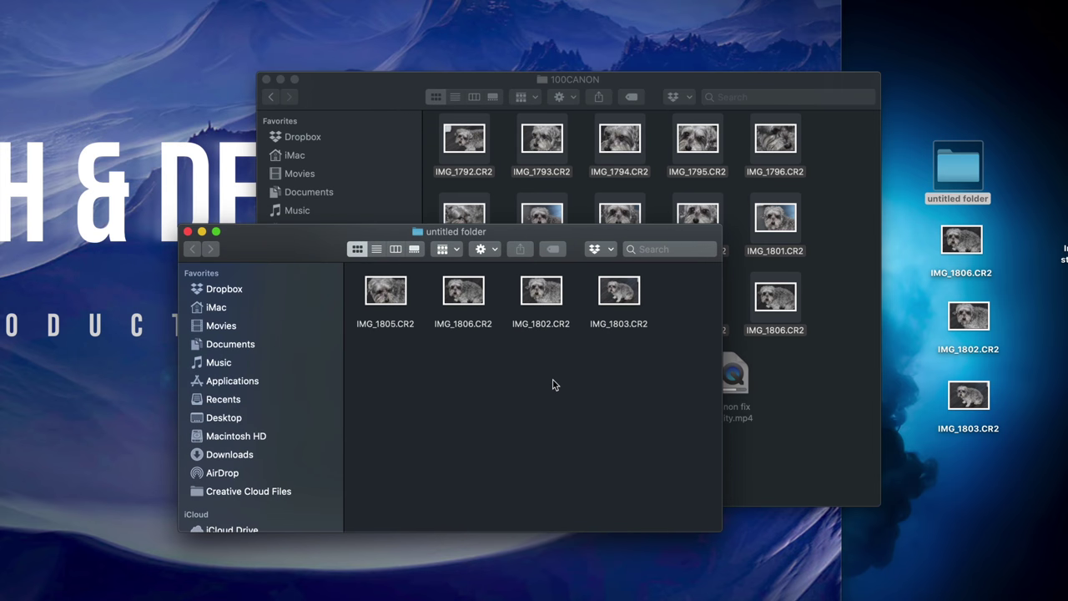
pyautogui.press('super+alt+v')
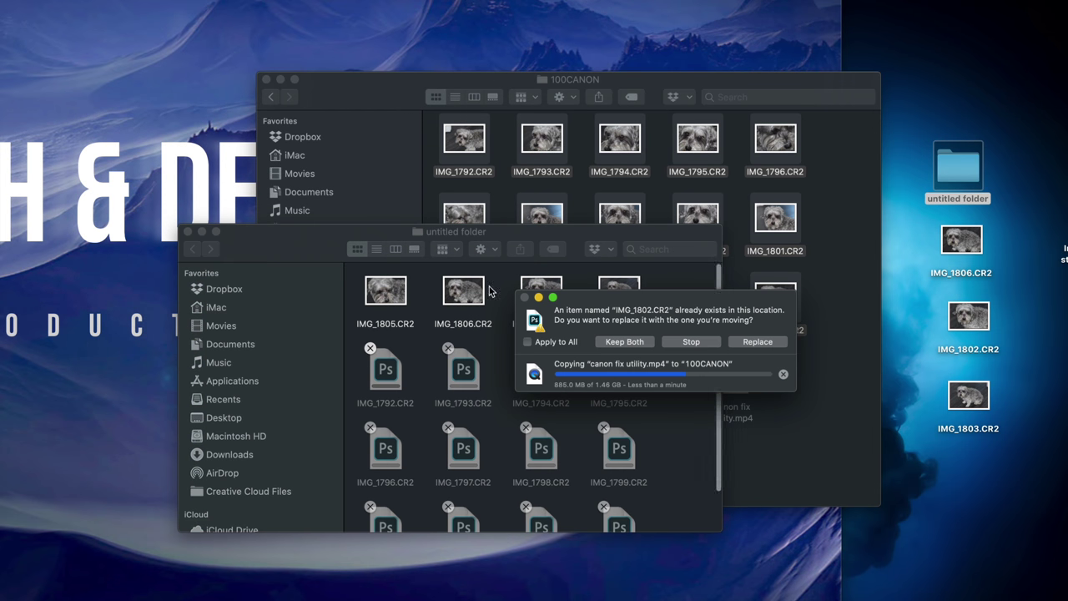
pyautogui.click(755, 343)
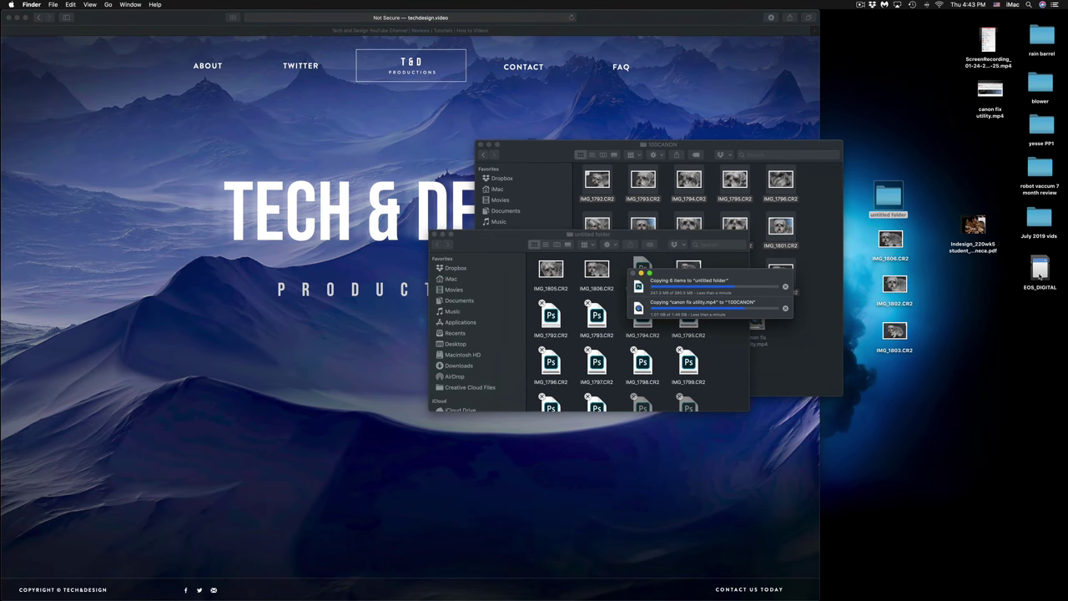
# Step: Place the EOS_DIGITAL card icon below the PDF on the desktop and view the card's information
pyautogui.click(1036, 288)
pyautogui.moveTo(1037, 281); pyautogui.dragTo(970, 299)
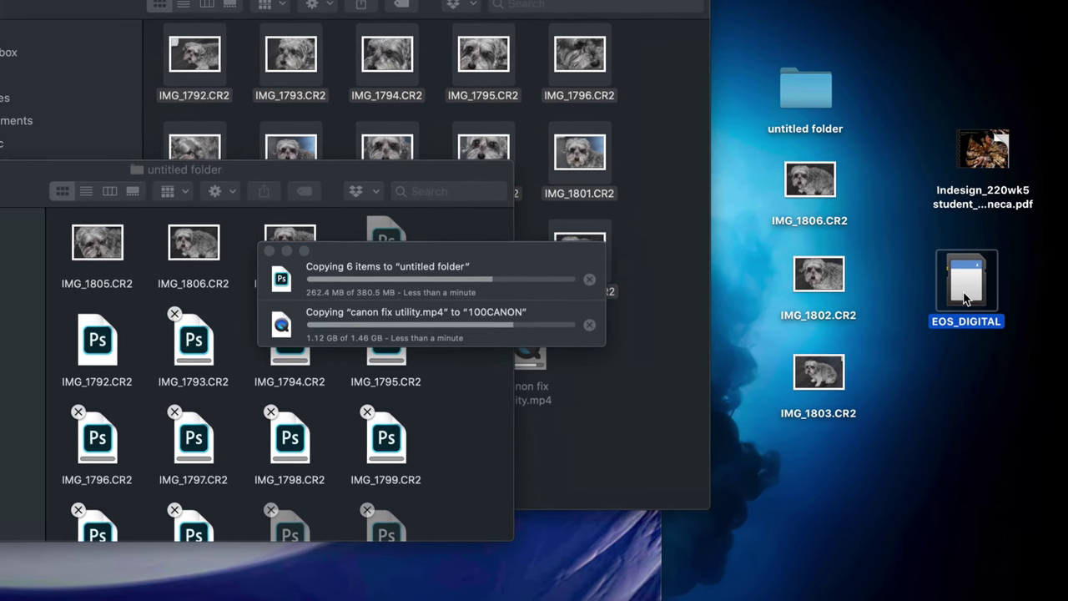
pyautogui.rightClick(965, 275)
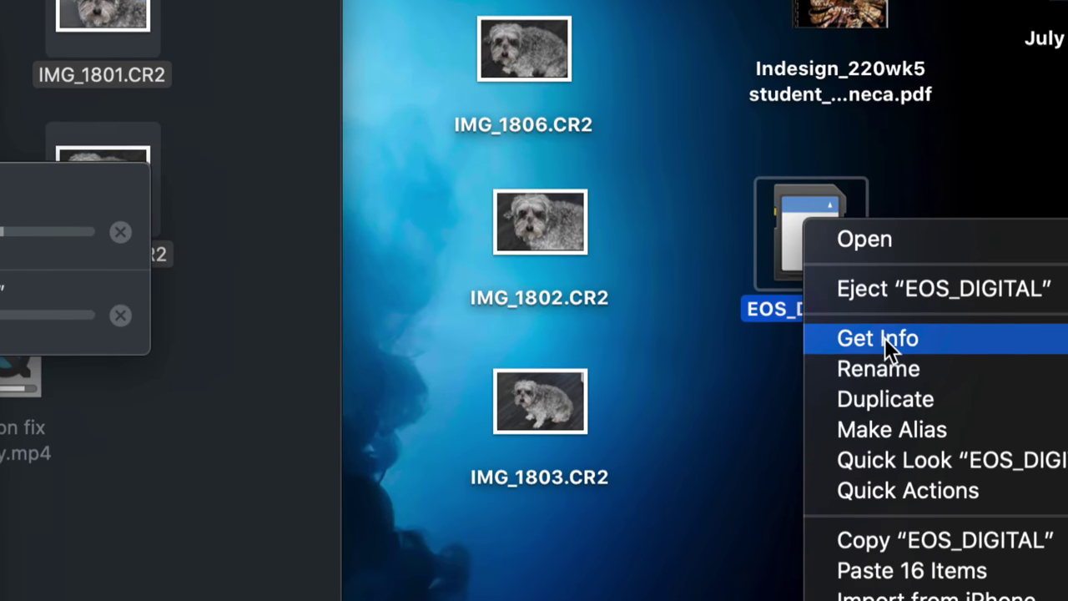
pyautogui.click(875, 338)
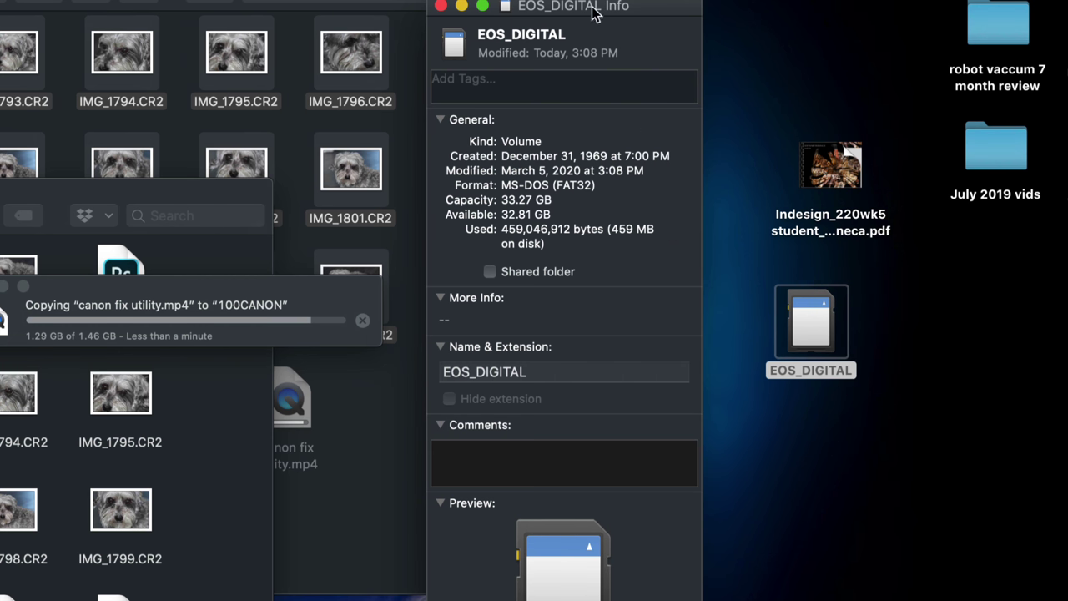
pyautogui.moveTo(589, 17); pyautogui.dragTo(647, 23)
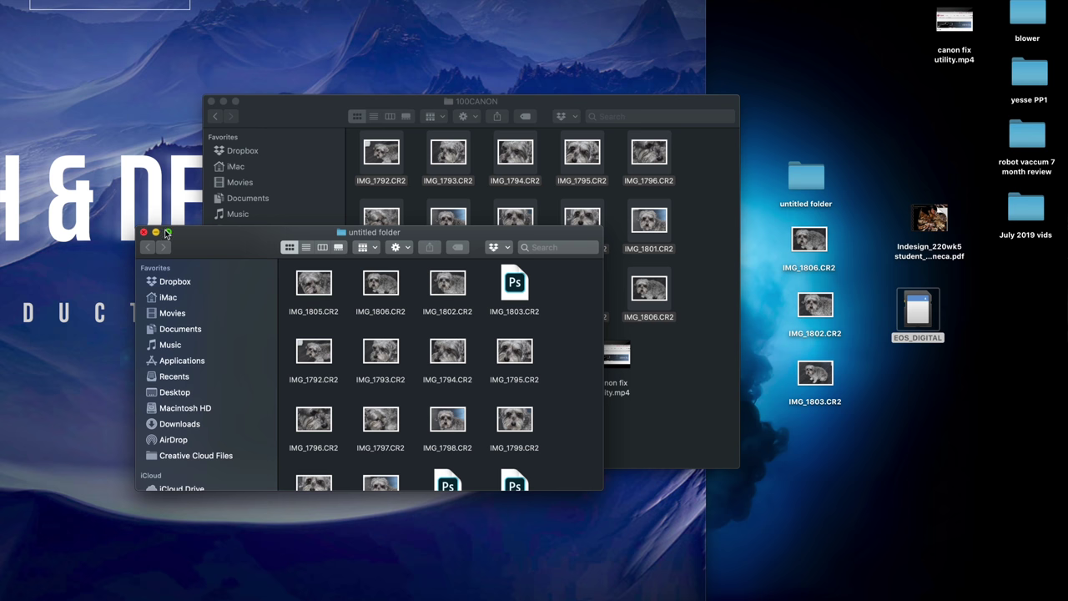
# Step: Close the untitled folder window and move the Indesign_220wk5 student PDF from the 100CANON folder to the Trash
pyautogui.click(144, 232)
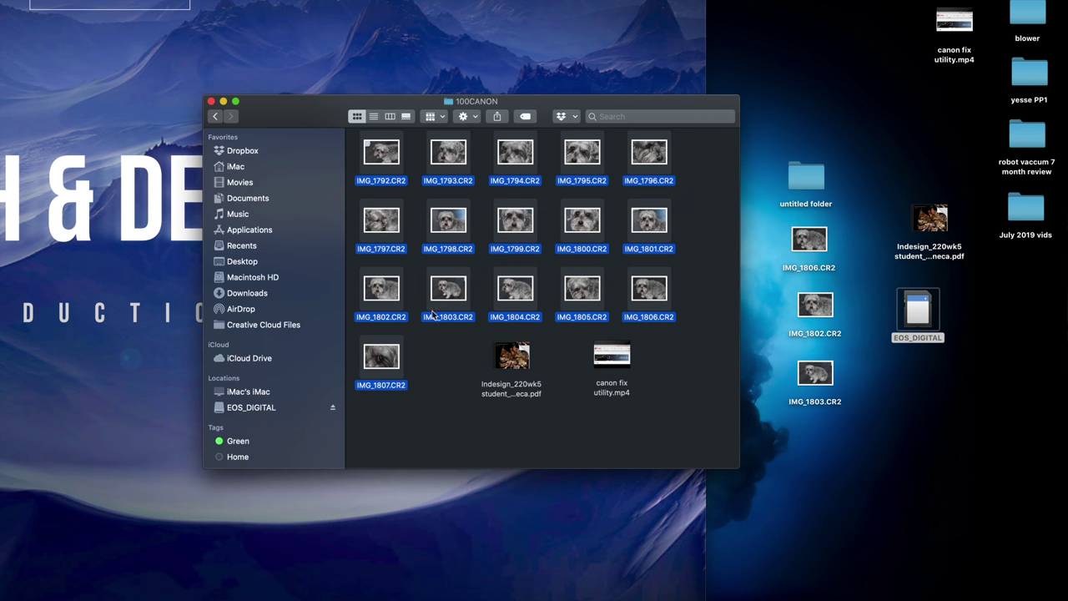
pyautogui.click(640, 390)
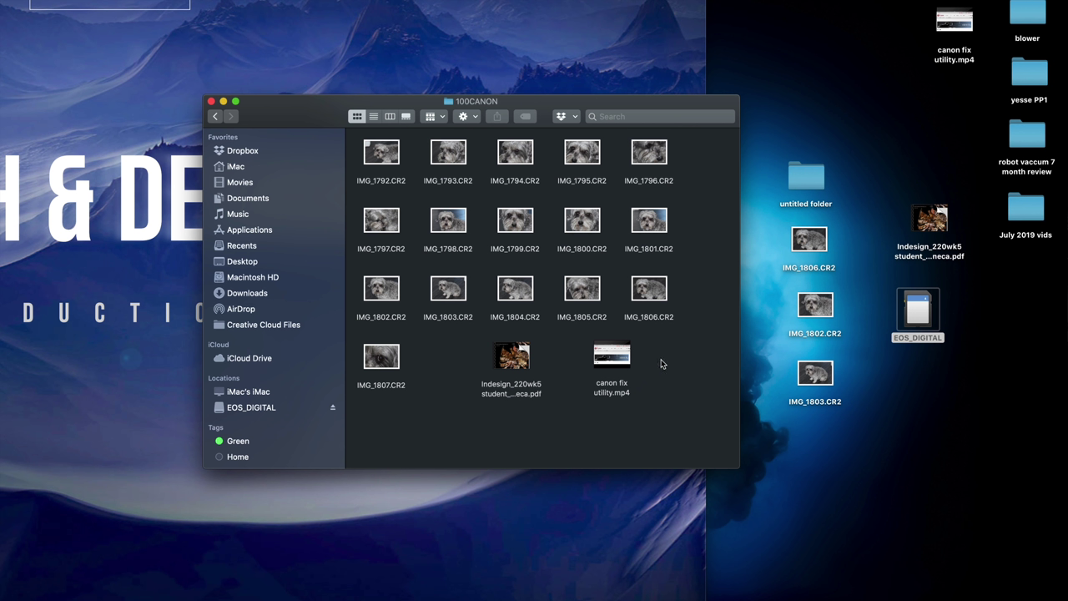
pyautogui.click(613, 361)
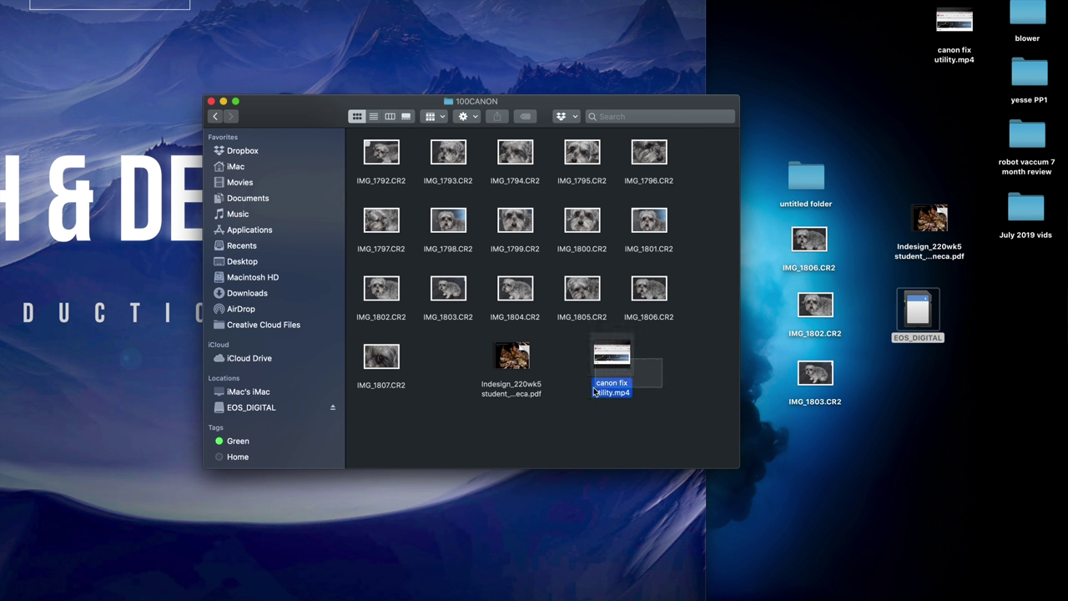
pyautogui.click(513, 348)
pyautogui.click(547, 357)
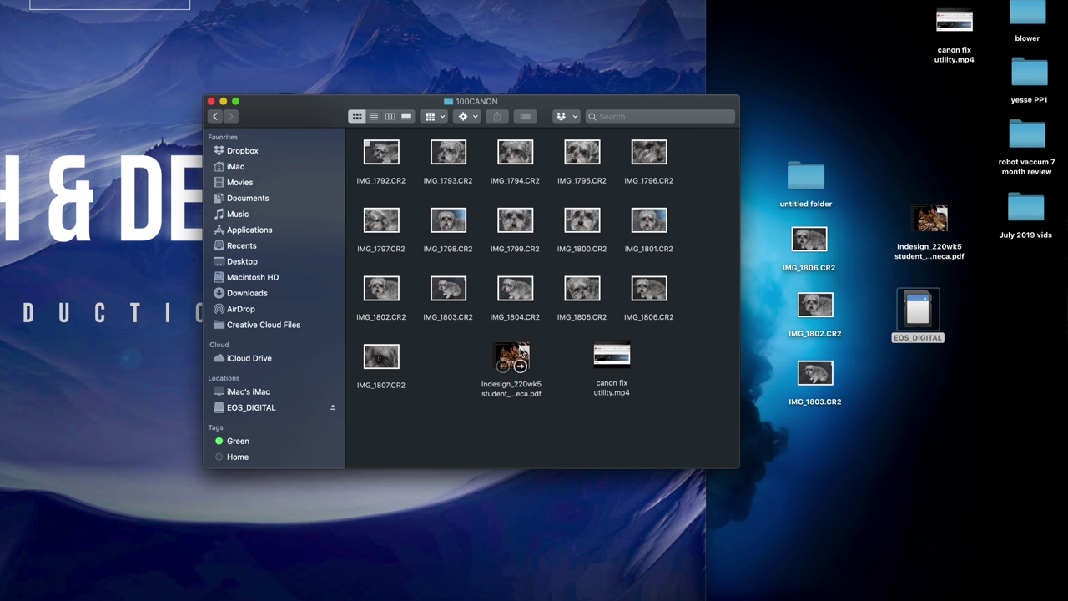
pyautogui.click(522, 352)
pyautogui.press('super+BackSpace')
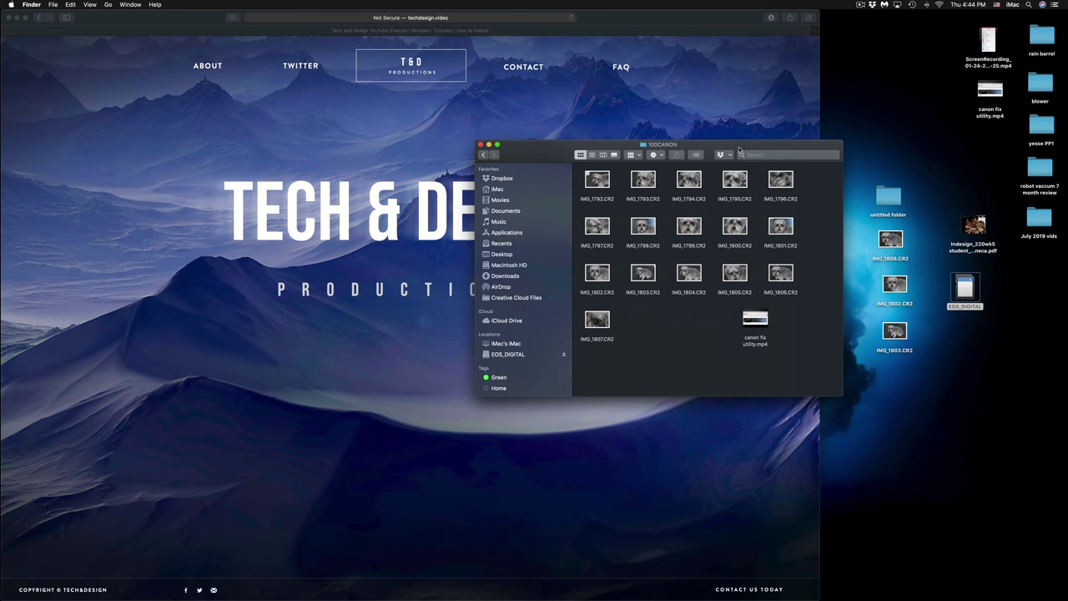
# Step: Shift the 100CANON window slightly away from the desktop icons and permanently empty the Trash
pyautogui.moveTo(740, 146); pyautogui.dragTo(698, 142)
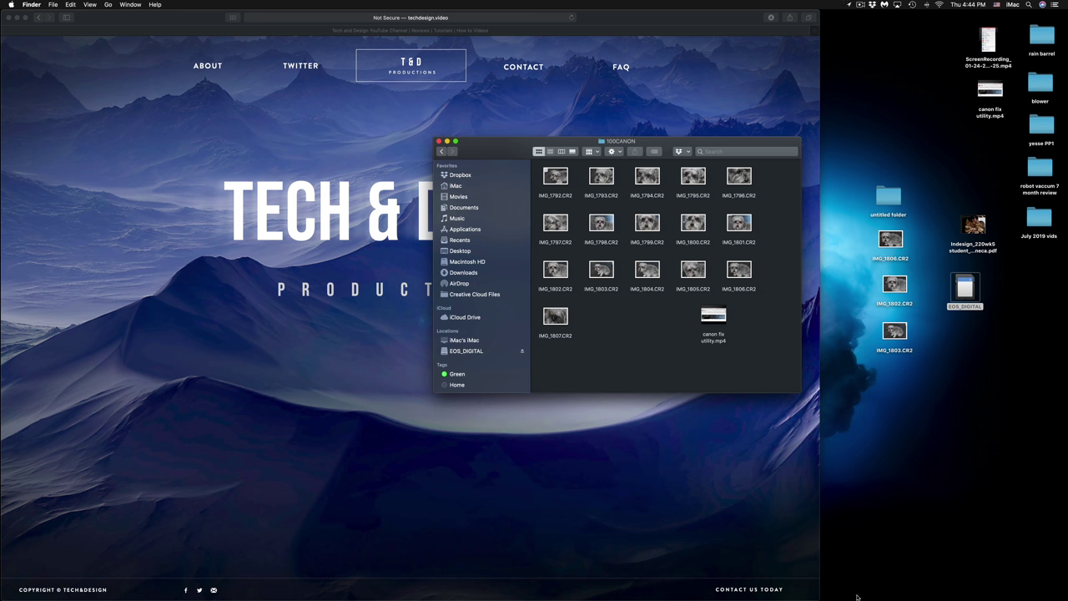
pyautogui.moveTo(864, 597)
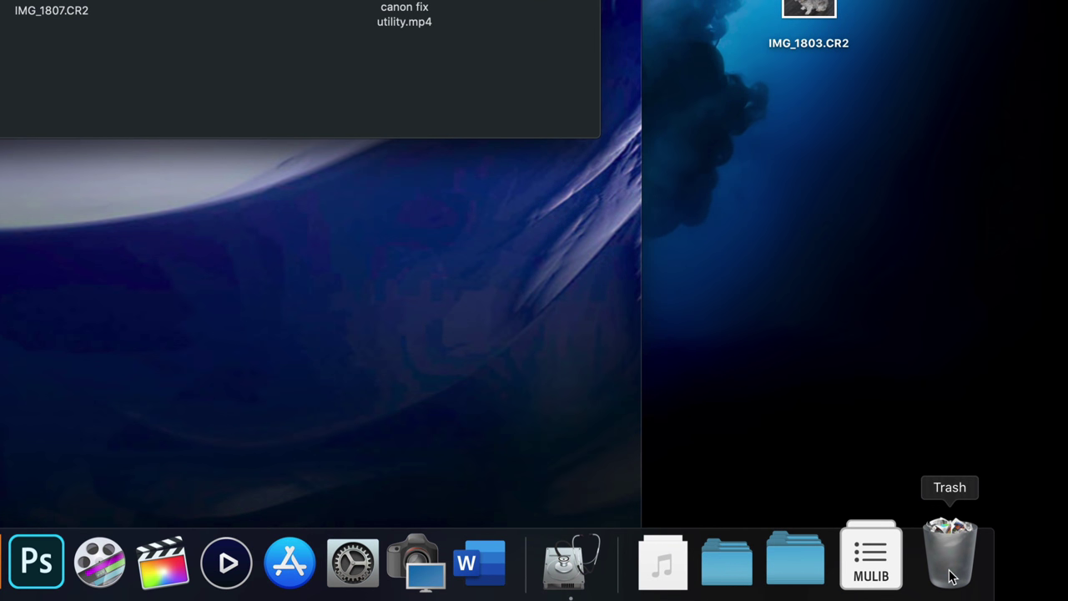
pyautogui.rightClick(952, 576)
pyautogui.click(975, 482)
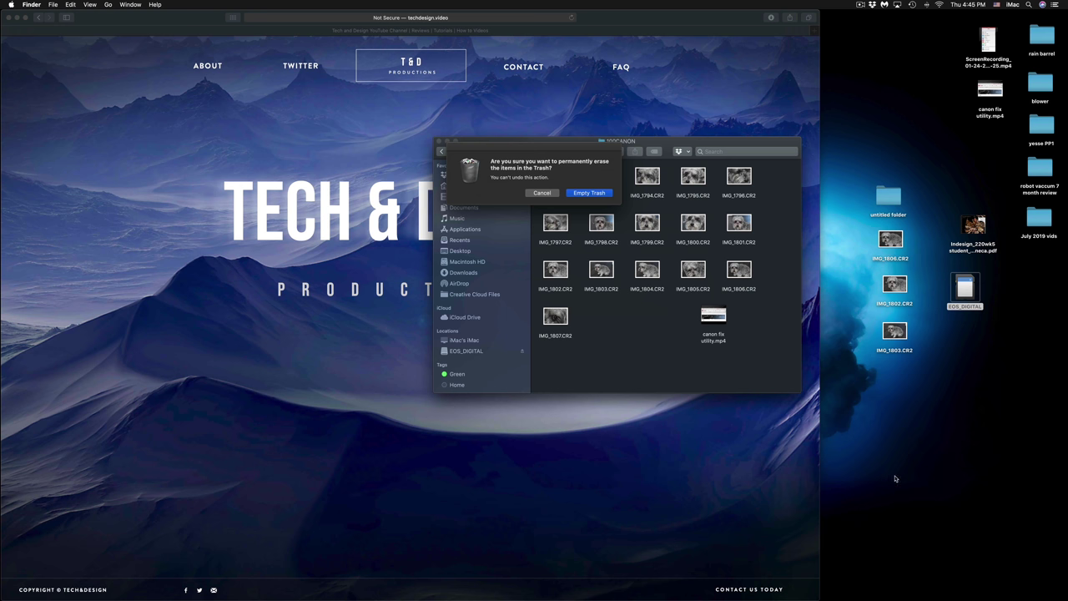
pyautogui.click(586, 193)
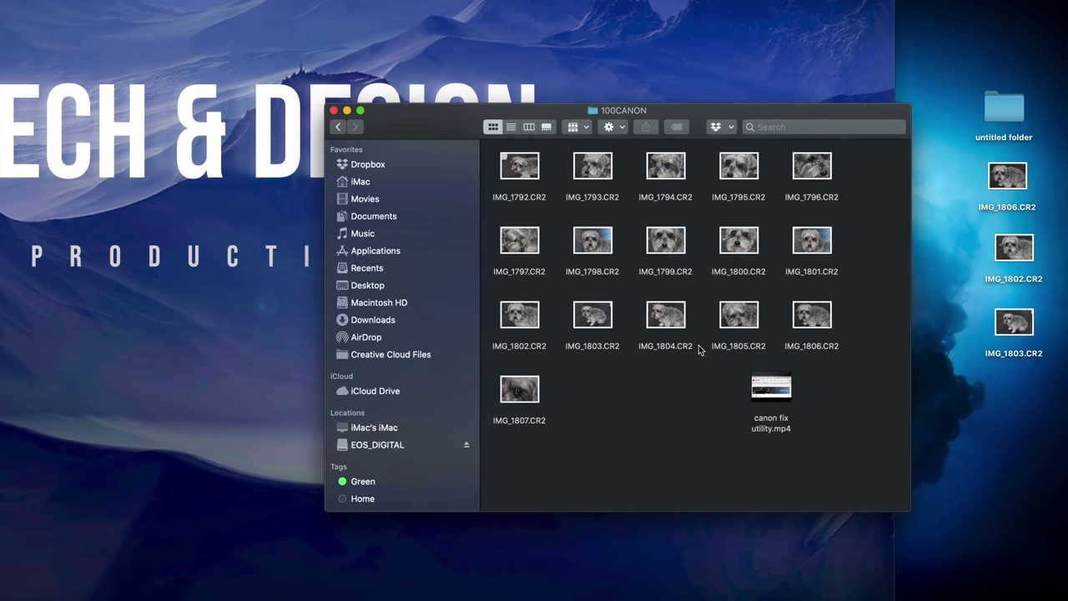
# Step: Move IMG_1804.CR2 from the 100CANON folder to the Trash and permanently empty the Trash
pyautogui.rightClick(671, 320)
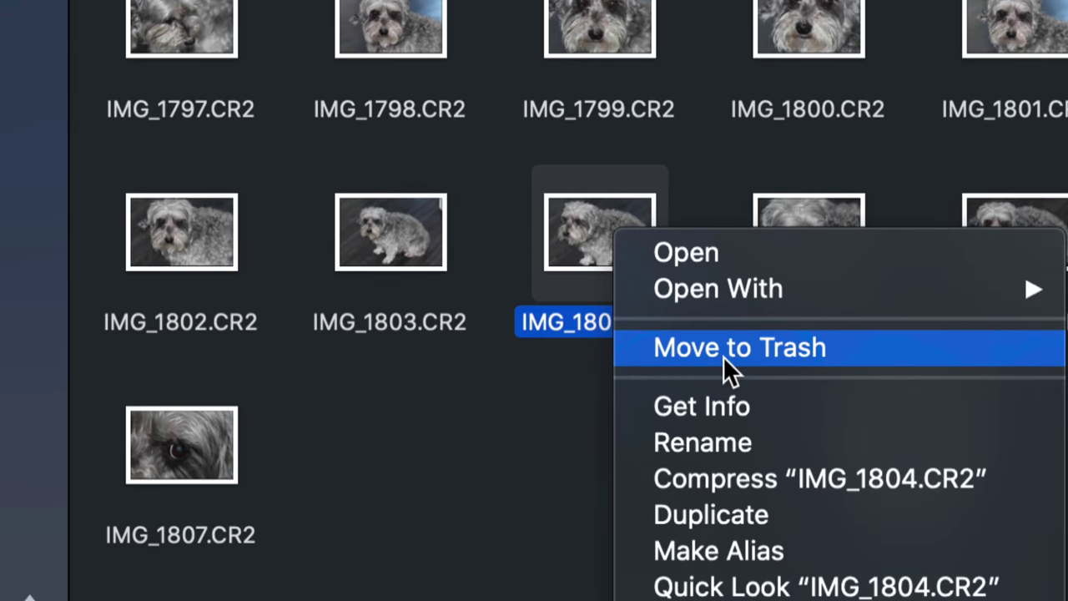
pyautogui.click(735, 350)
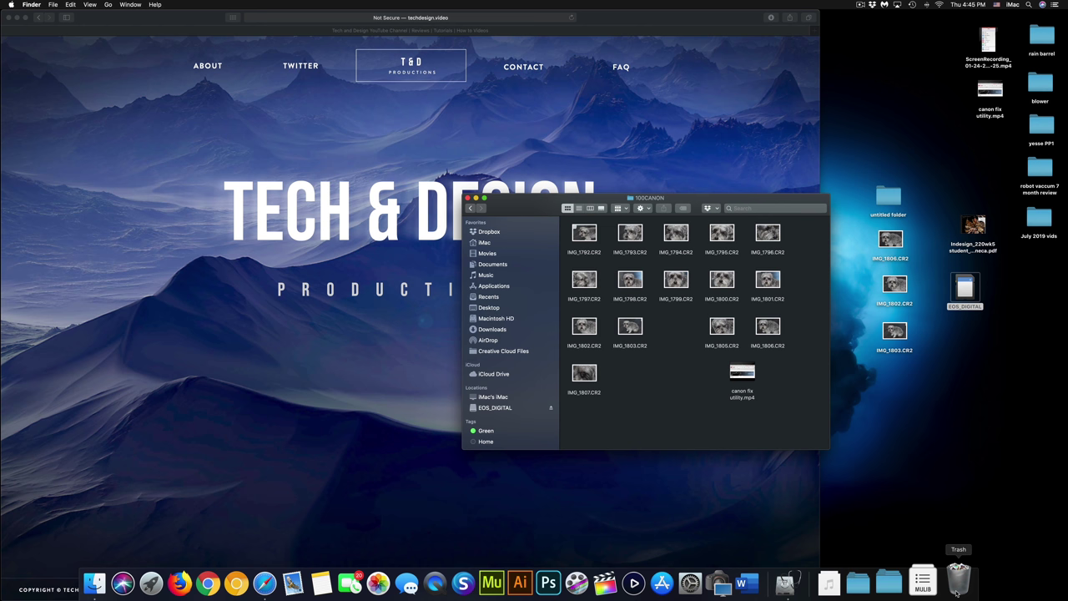
pyautogui.rightClick(957, 594)
pyautogui.click(972, 547)
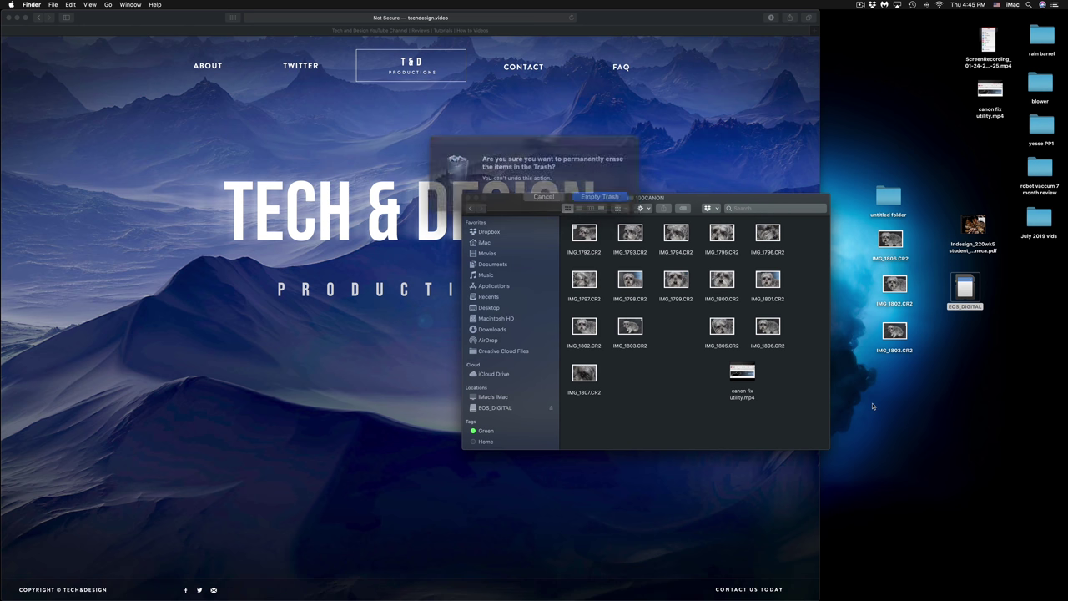
pyautogui.click(602, 193)
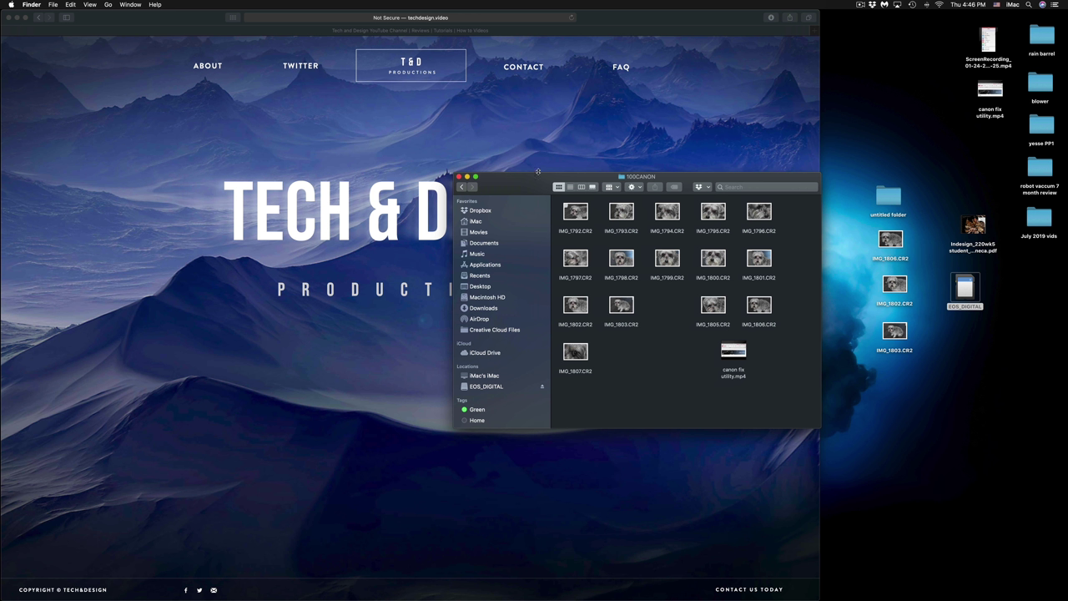
# Step: Close the 100CANON window and switch to Disk Utility, listing only volumes
pyautogui.click(459, 178)
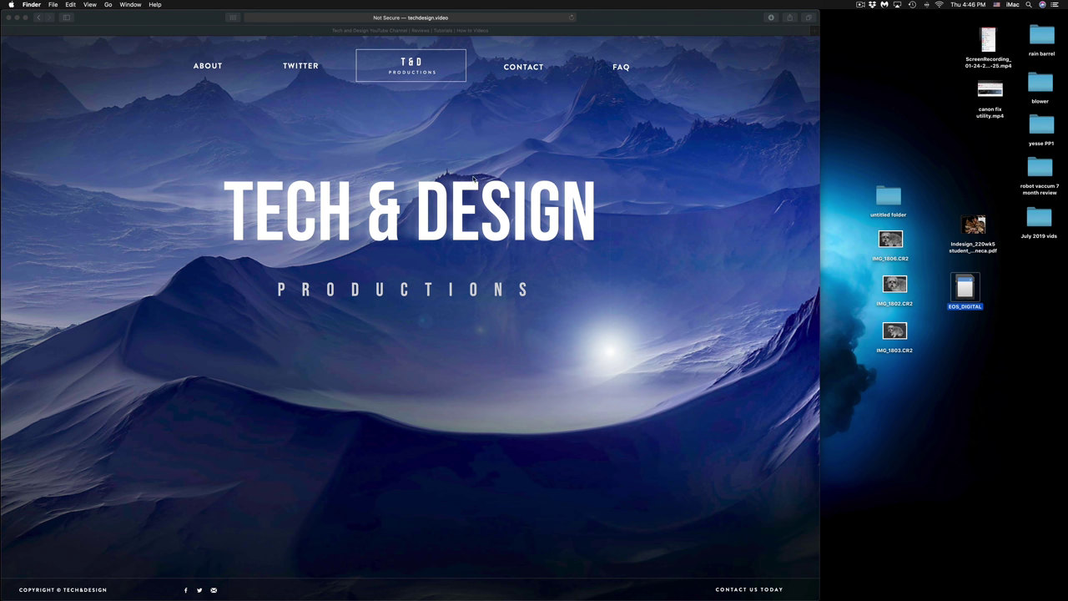
pyautogui.click(803, 583)
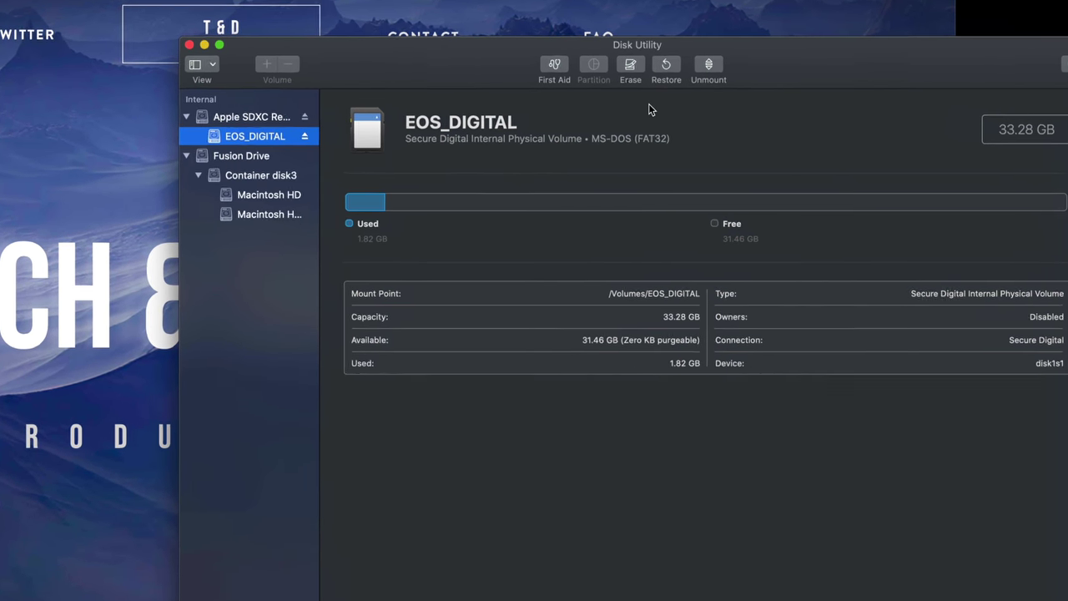
pyautogui.click(127, 57)
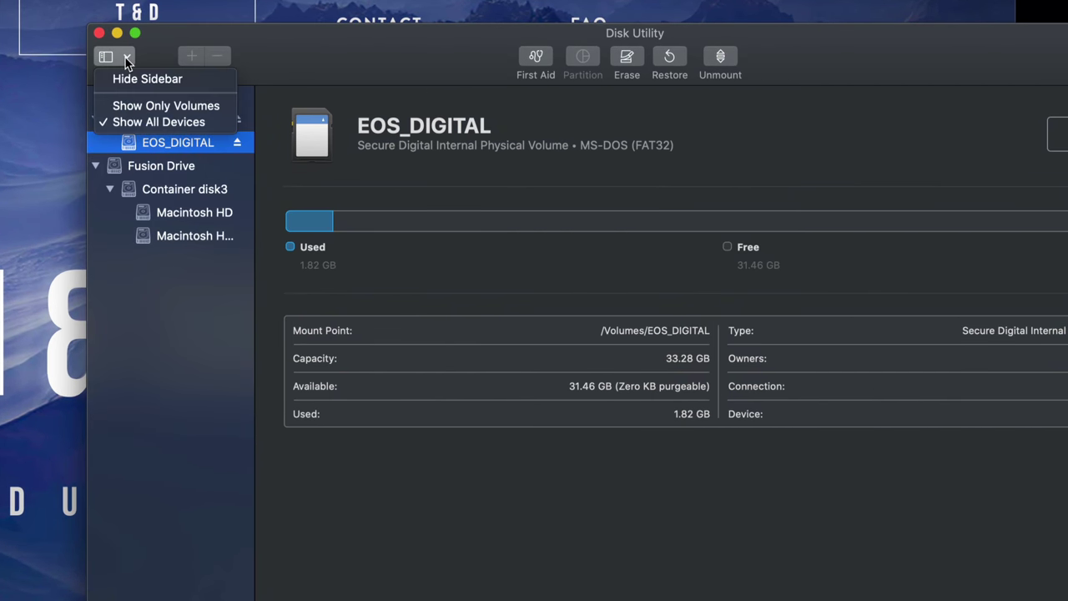
pyautogui.click(129, 106)
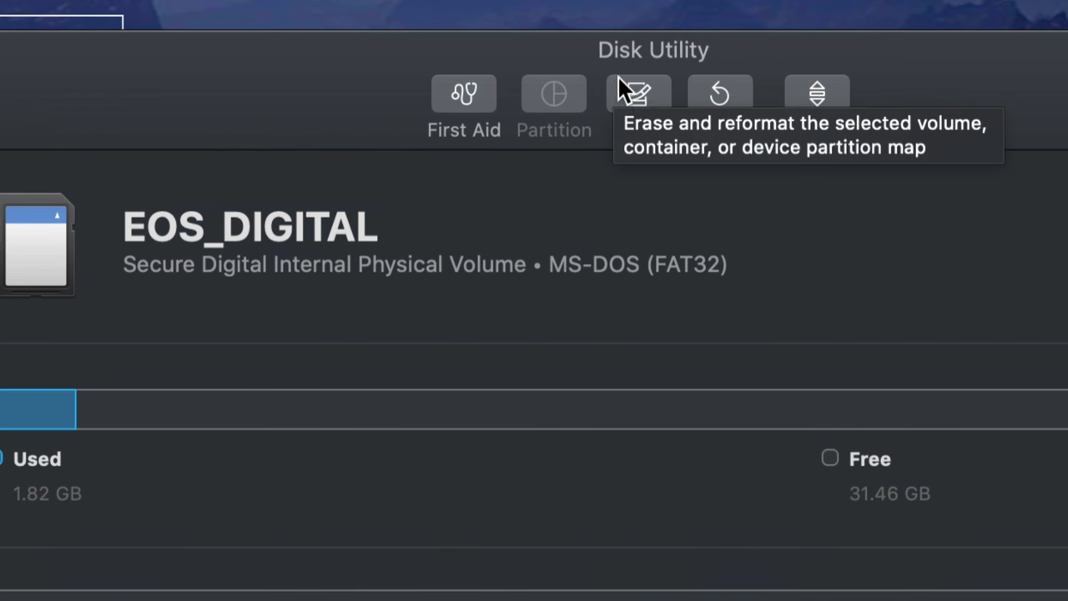
# Step: Start an erase of the EOS_DIGITAL volume, keeping its name and choosing ExFAT as the format
pyautogui.click(642, 93)
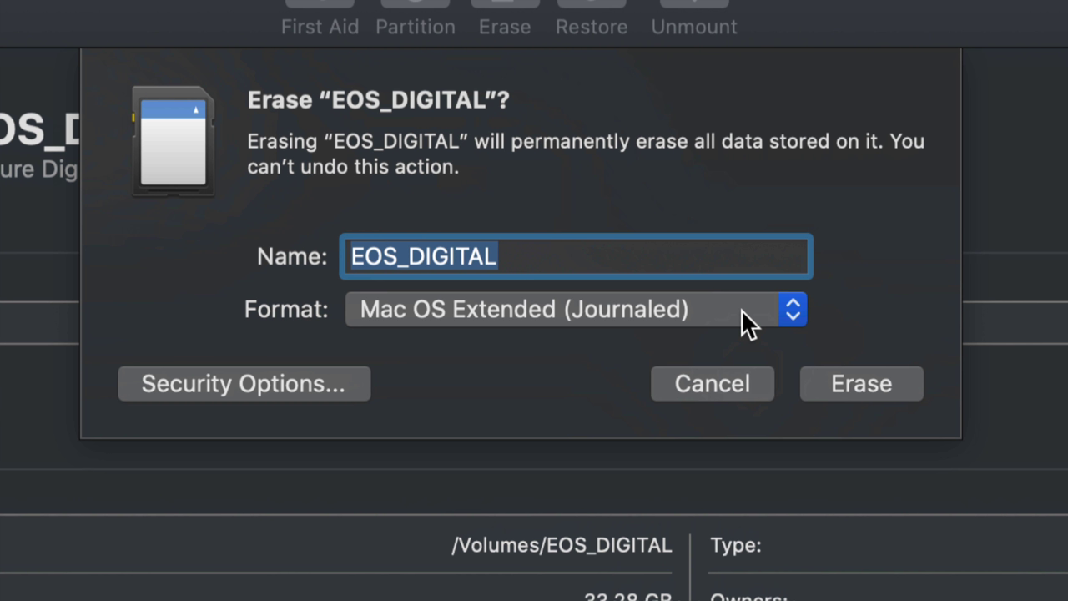
pyautogui.click(793, 314)
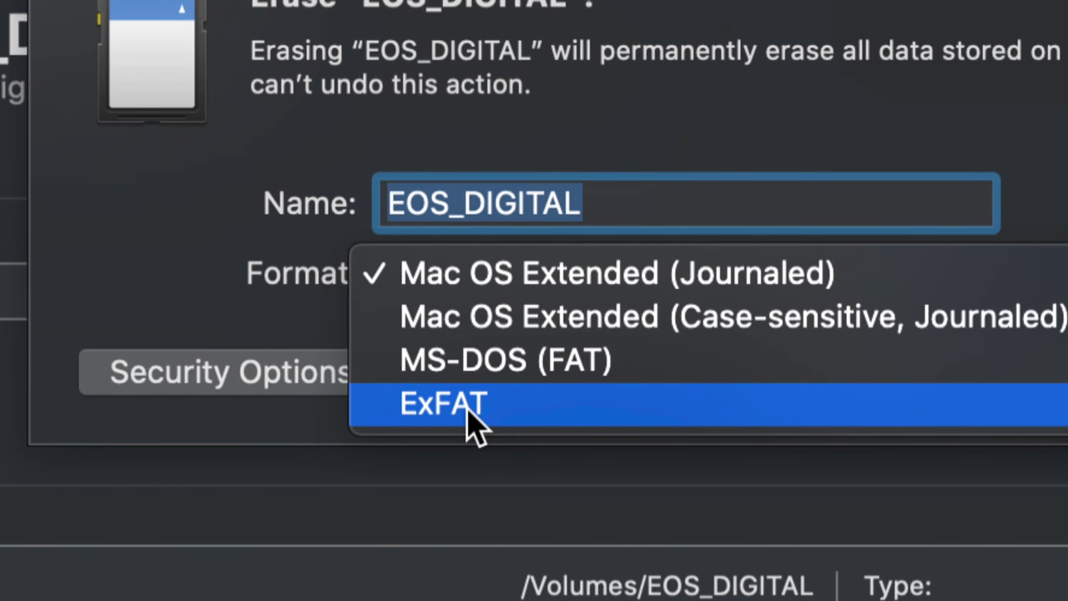
pyautogui.click(474, 424)
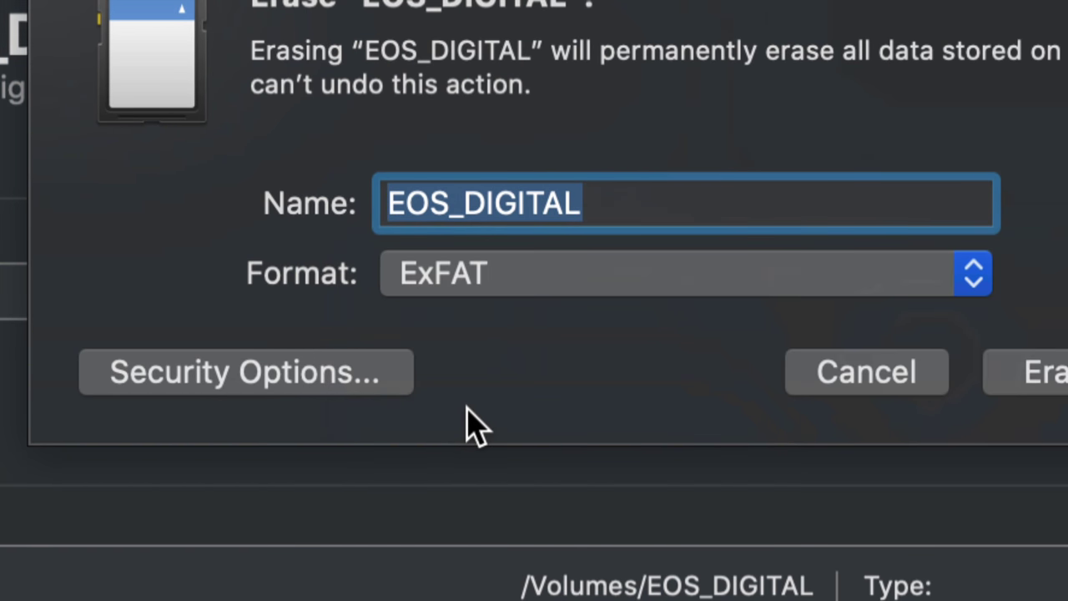
pyautogui.click(779, 282)
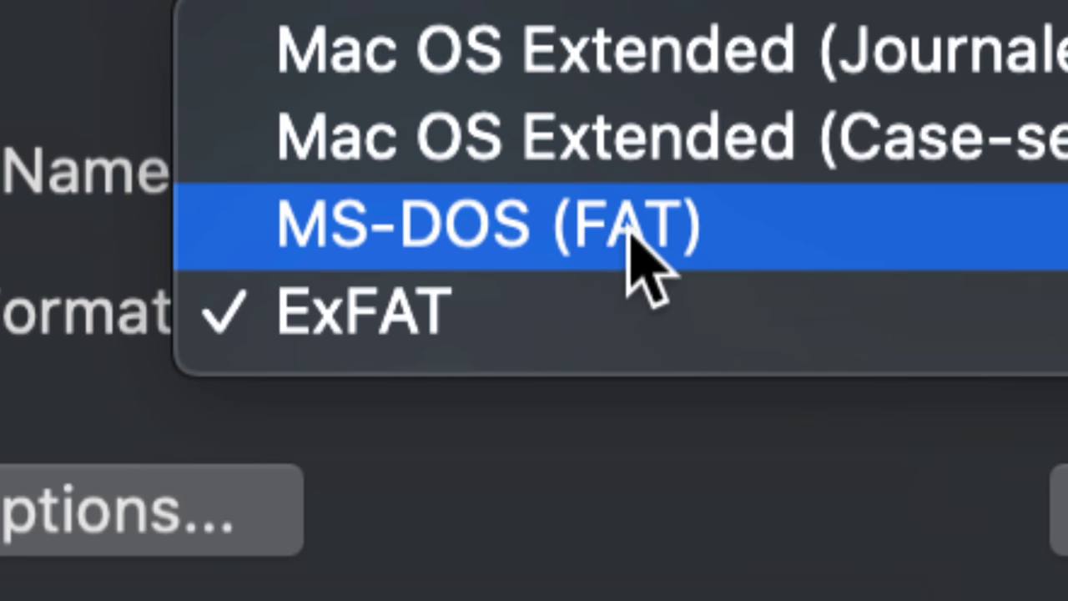
pyautogui.click(499, 288)
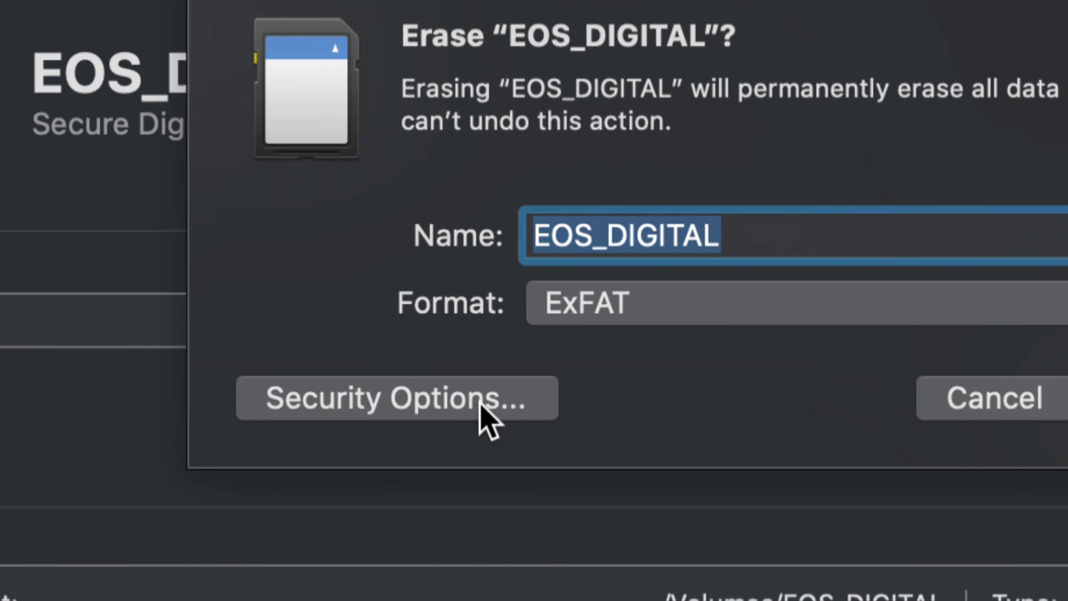
# Step: Examine the erase security levels between Fastest and Most Secure, and keep the Fastest option
pyautogui.click(482, 401)
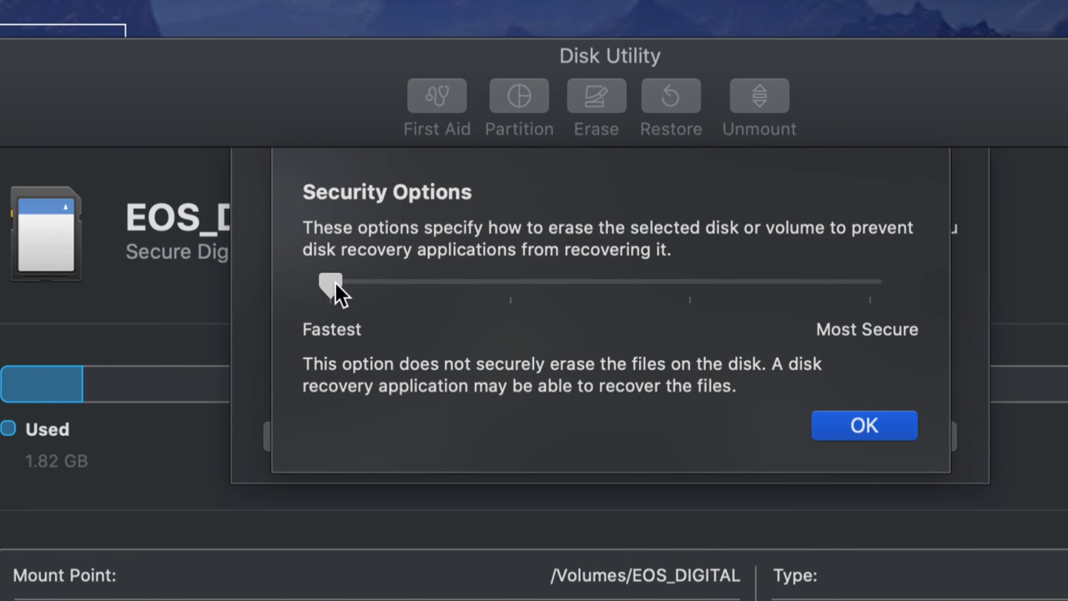
pyautogui.moveTo(335, 283); pyautogui.dragTo(877, 302)
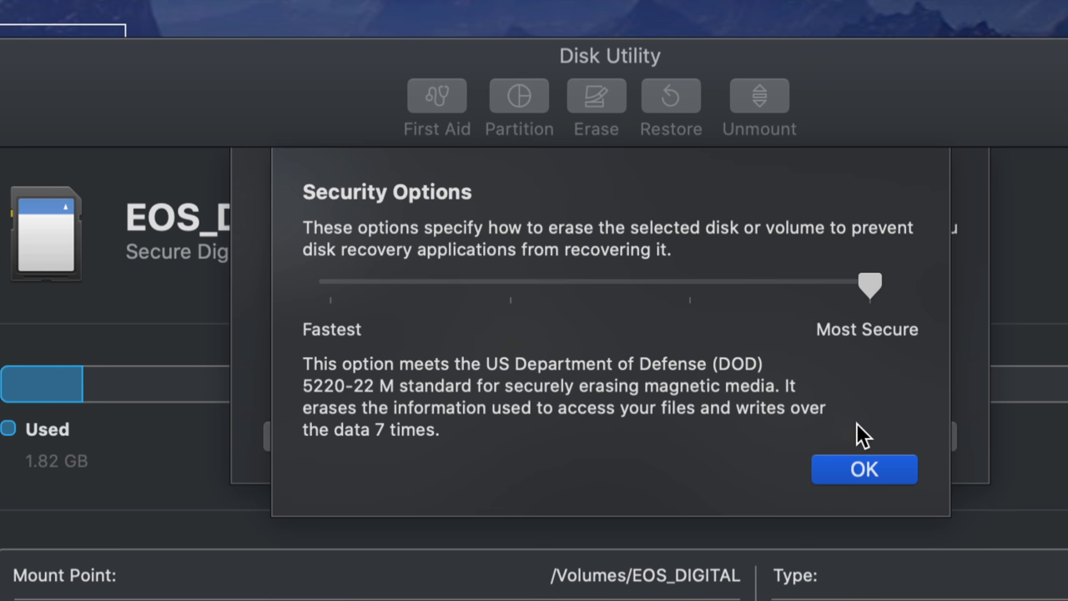
pyautogui.moveTo(869, 286)
pyautogui.mouseDown()
pyautogui.moveTo(432, 276)
pyautogui.moveTo(268, 300)
pyautogui.mouseUp()
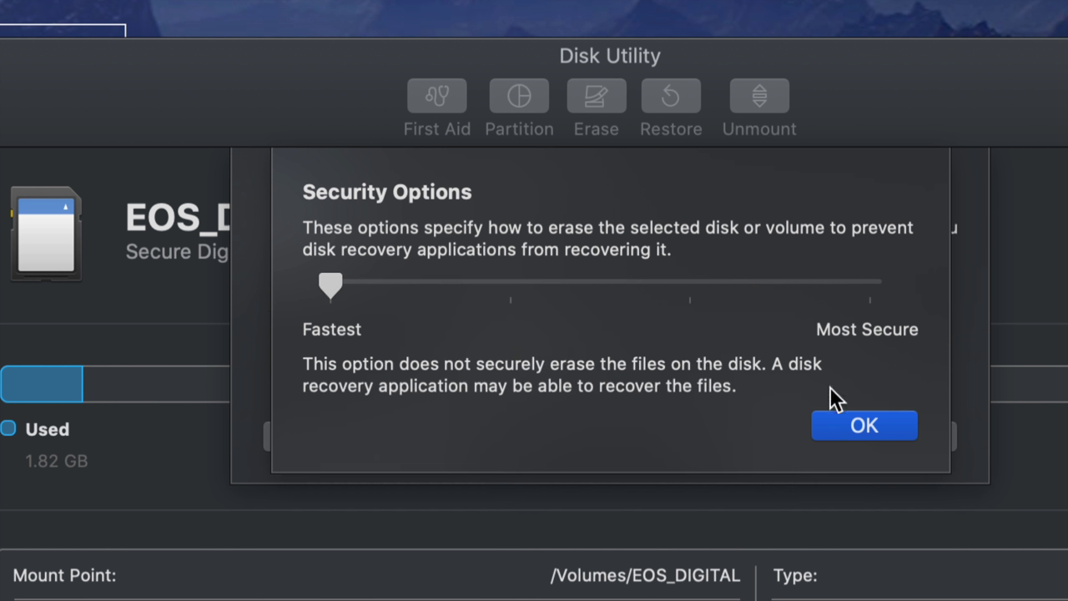
pyautogui.click(857, 411)
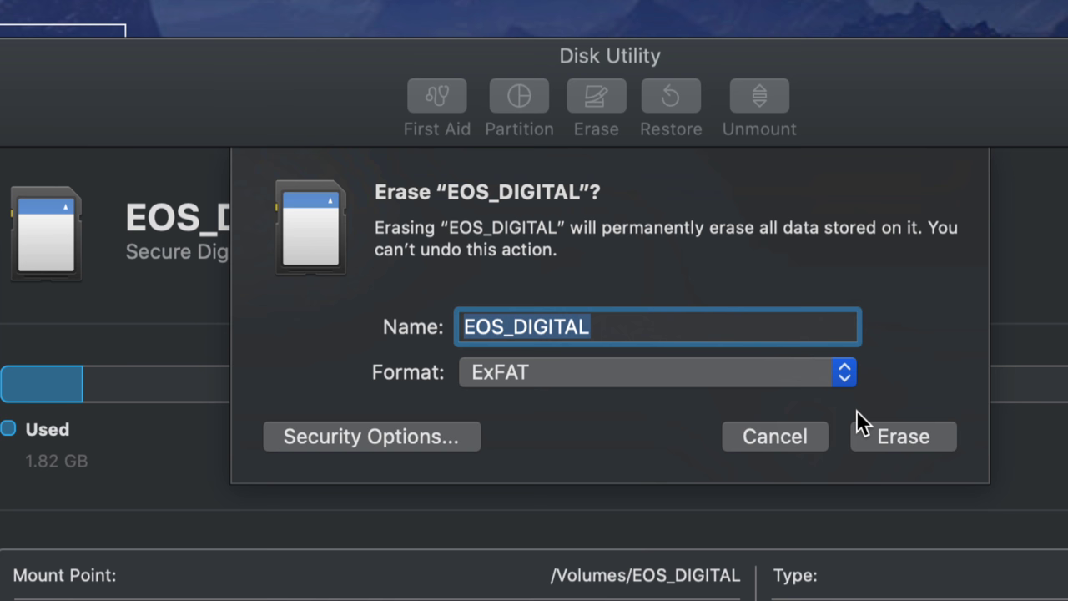
pyautogui.click(437, 436)
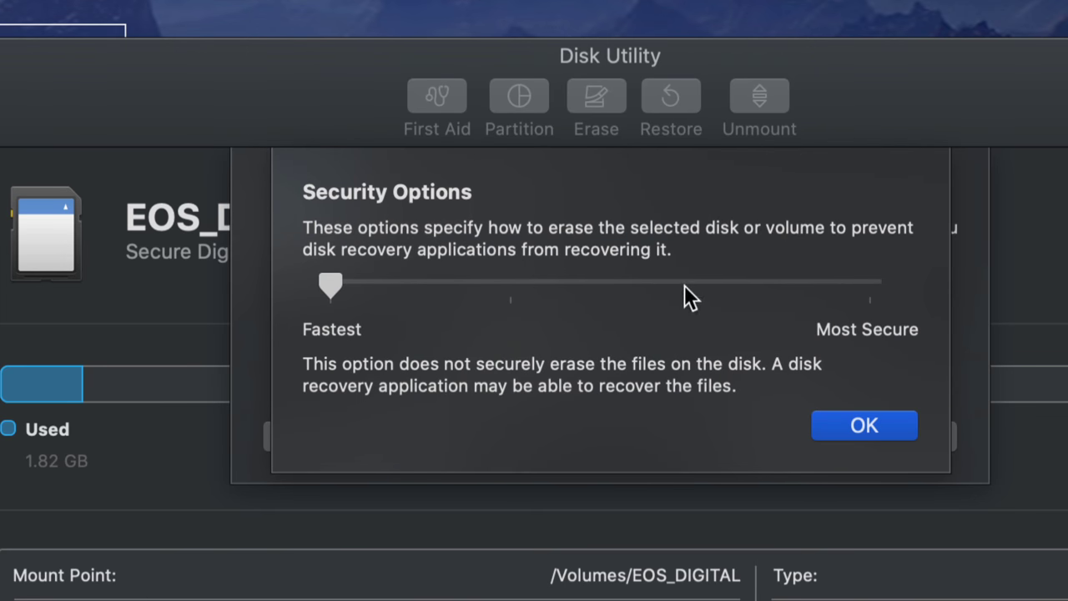
pyautogui.click(685, 285)
pyautogui.click(869, 284)
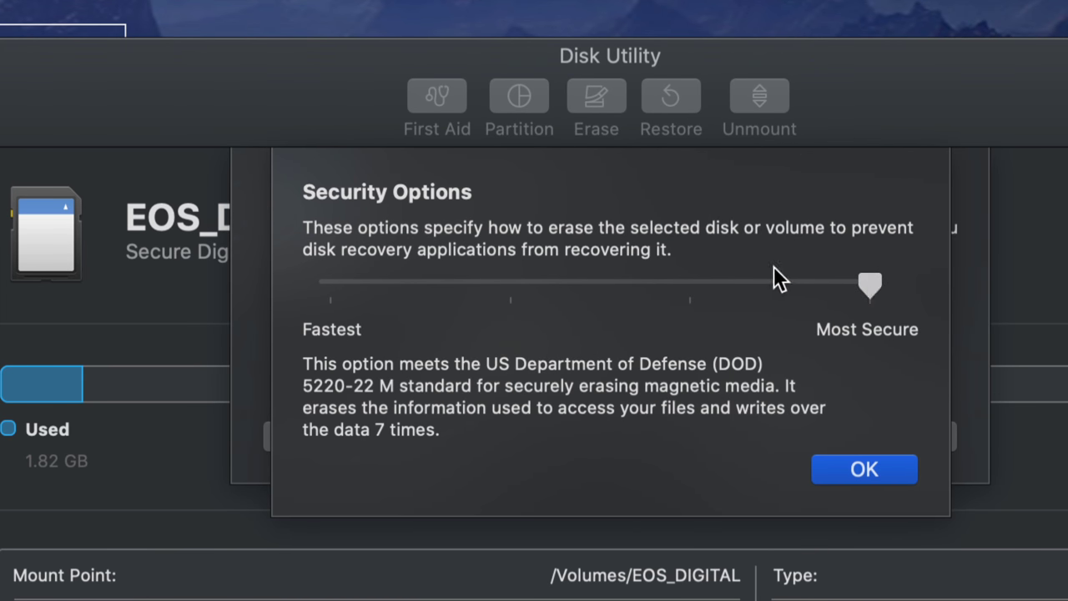
pyautogui.click(701, 285)
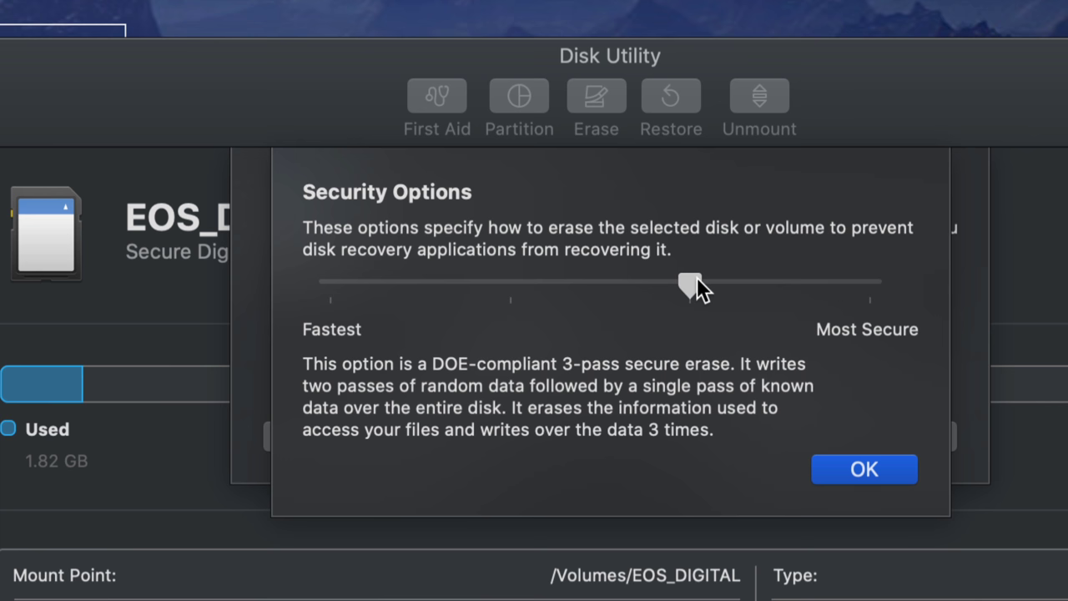
pyautogui.click(864, 281)
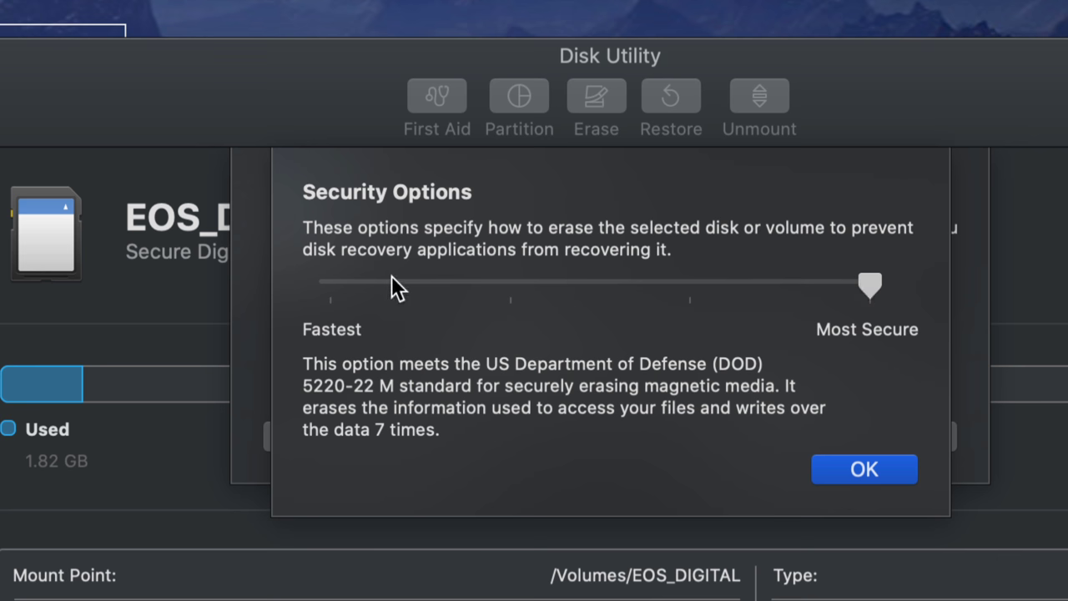
pyautogui.click(340, 281)
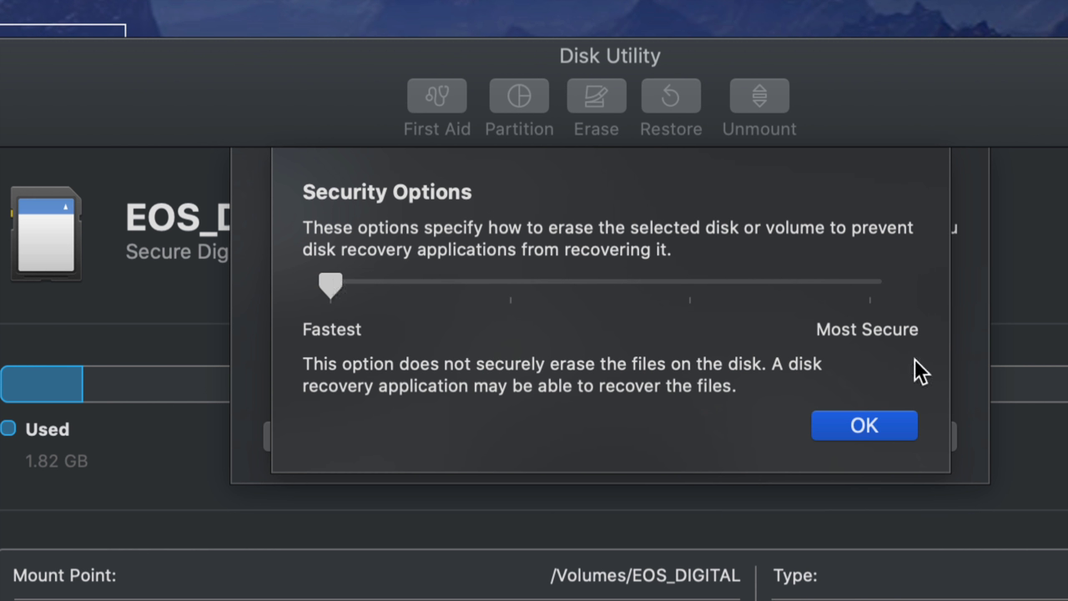
pyautogui.click(883, 422)
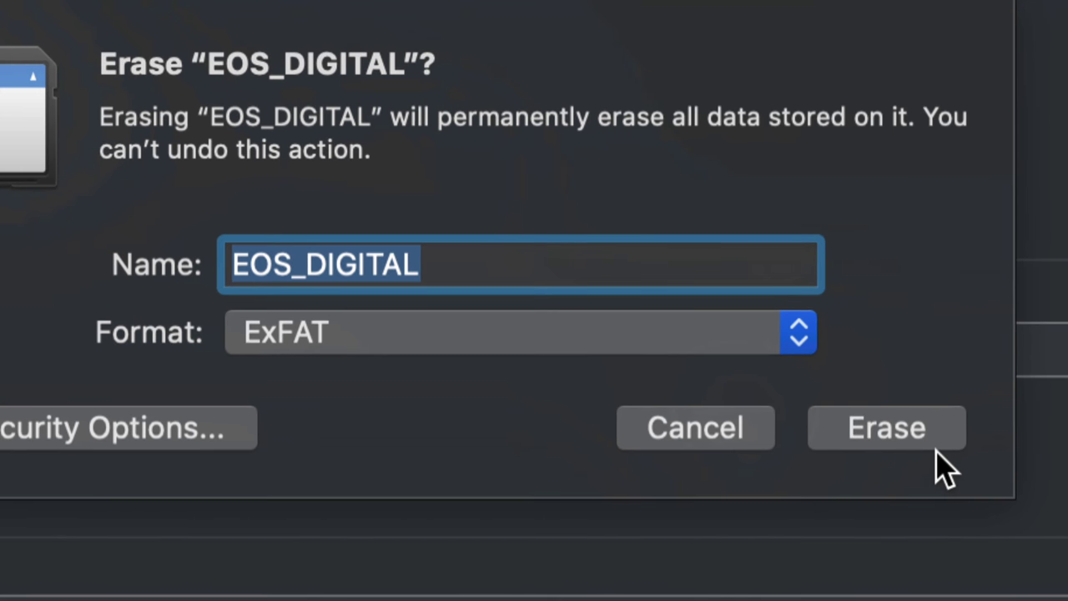
# Step: Erase EOS_DIGITAL with the chosen settings, close the completed process and display the erased volume's details
pyautogui.click(889, 436)
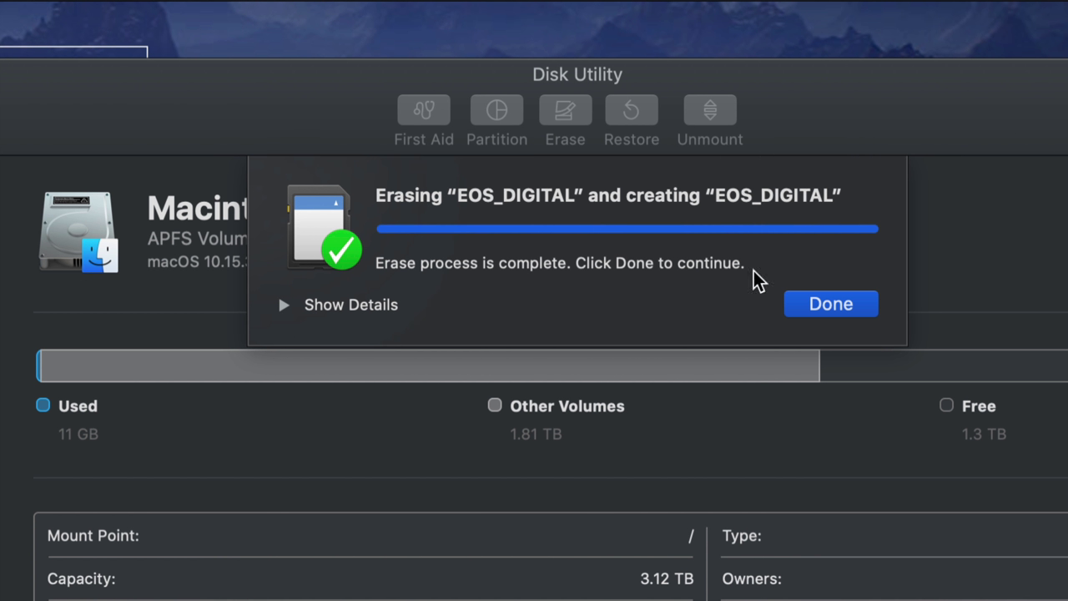
pyautogui.click(827, 306)
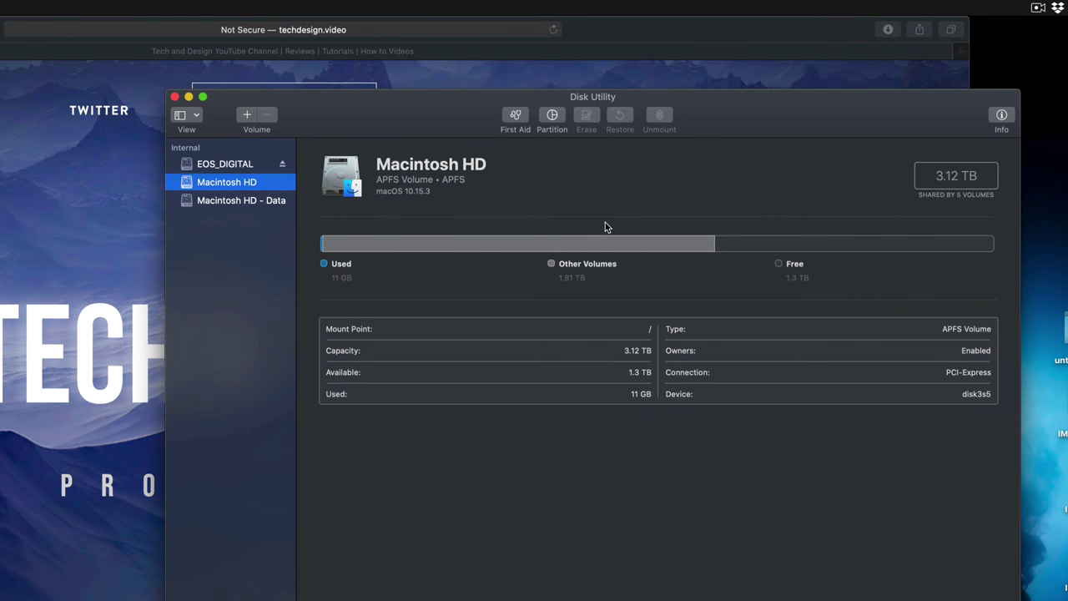
pyautogui.click(234, 165)
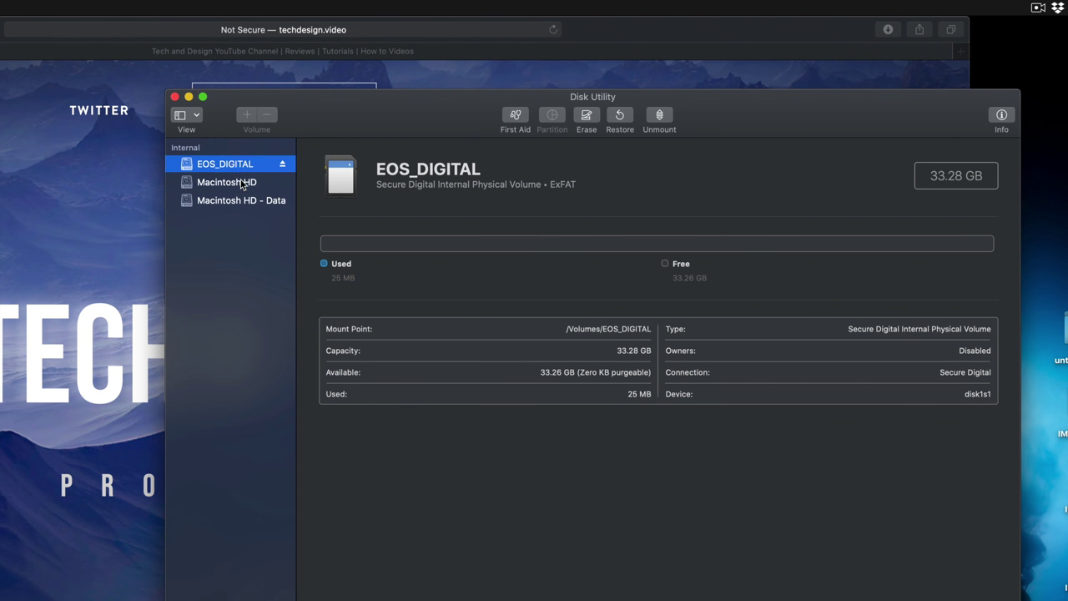
# Step: View the details of the Macintosh HD and Macintosh HD - Data volumes, return to EOS_DIGITAL and close Disk Utility
pyautogui.click(242, 182)
pyautogui.click(238, 200)
pyautogui.press('Up')
pyautogui.press('Up')
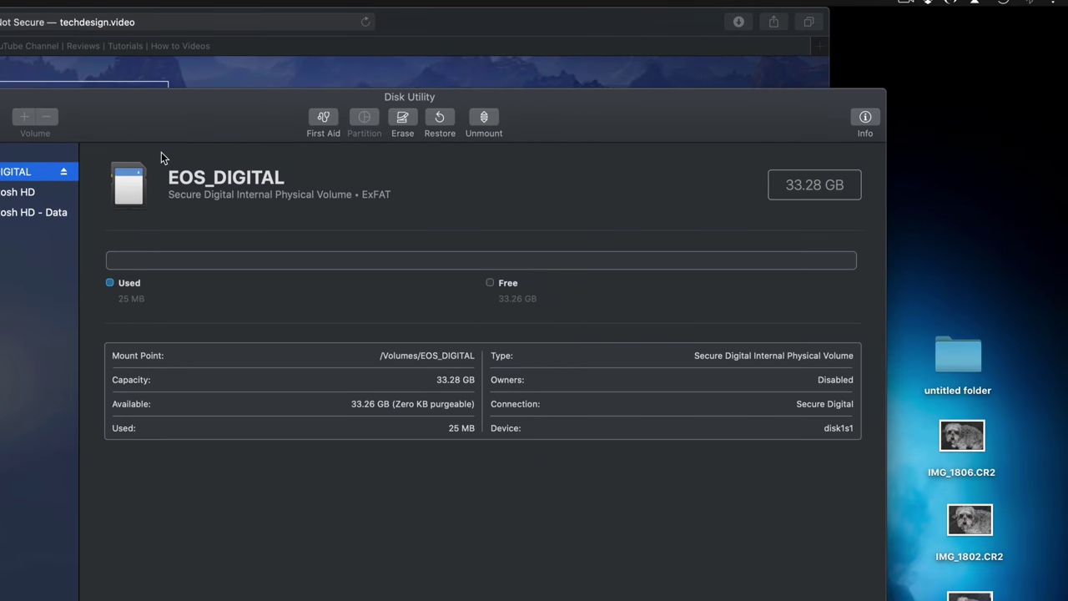
pyautogui.moveTo(149, 125); pyautogui.dragTo(422, 120)
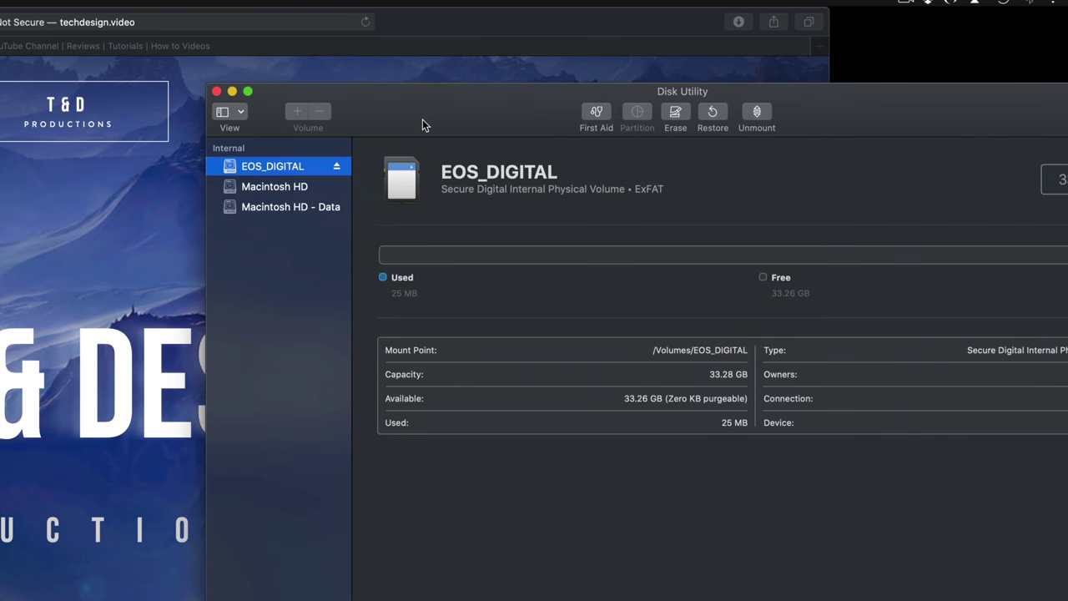
pyautogui.click(216, 91)
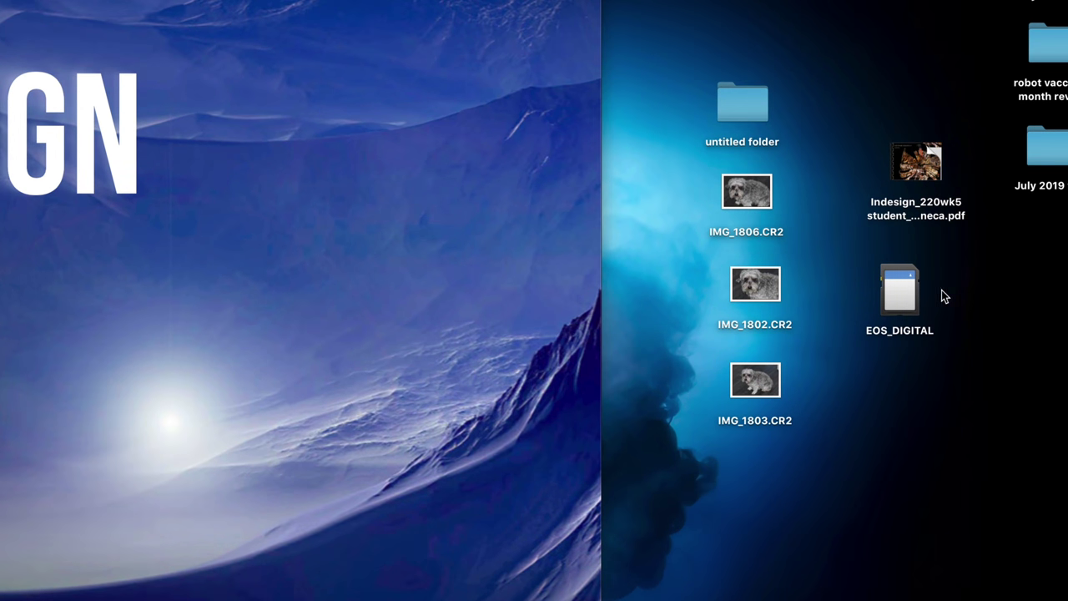
# Step: Open the EOS_DIGITAL card from the desktop to check its contents, and examine its Eject and Eject Only options
pyautogui.doubleClick(913, 294)
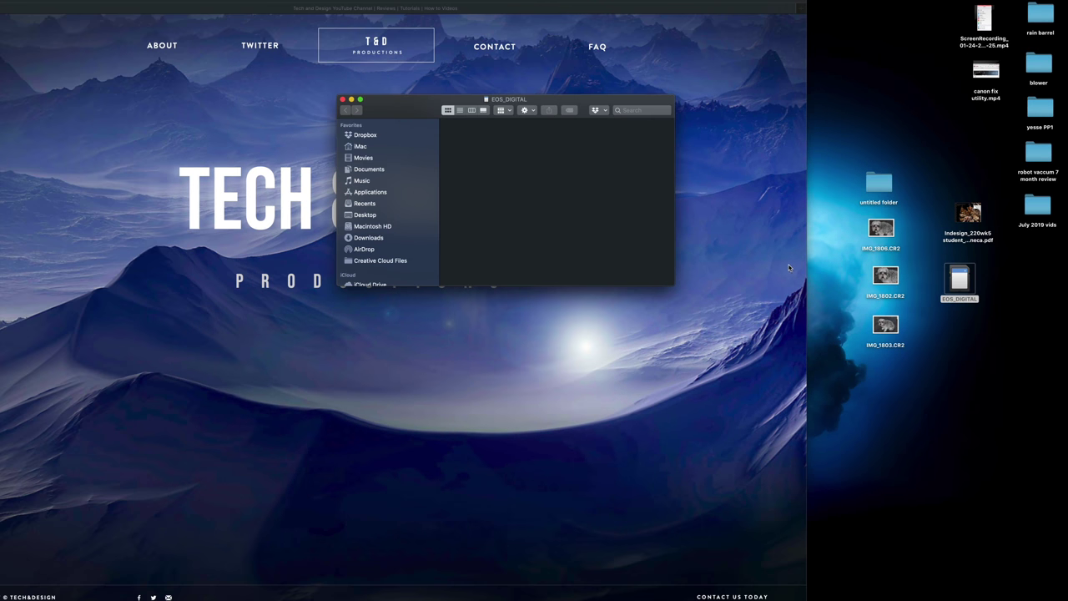
pyautogui.moveTo(423, 106); pyautogui.dragTo(423, 214)
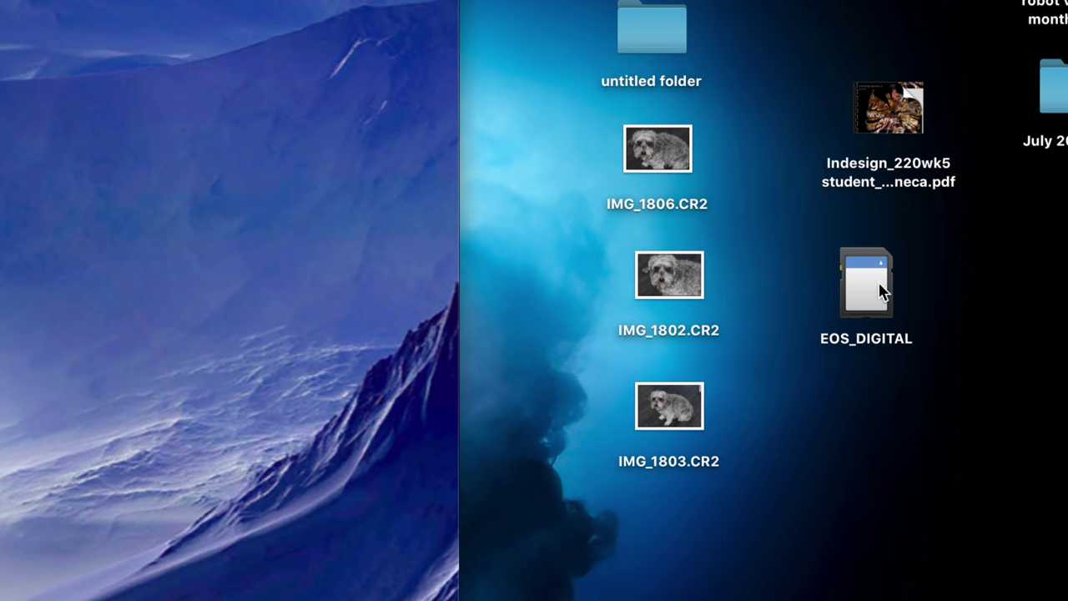
pyautogui.rightClick(883, 292)
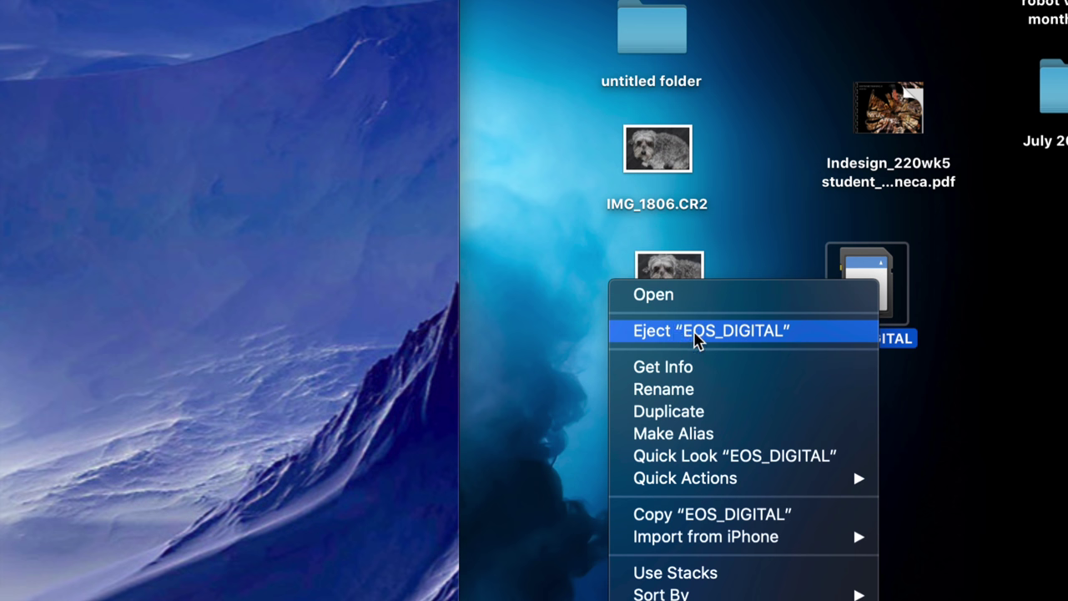
pyautogui.press('alt')
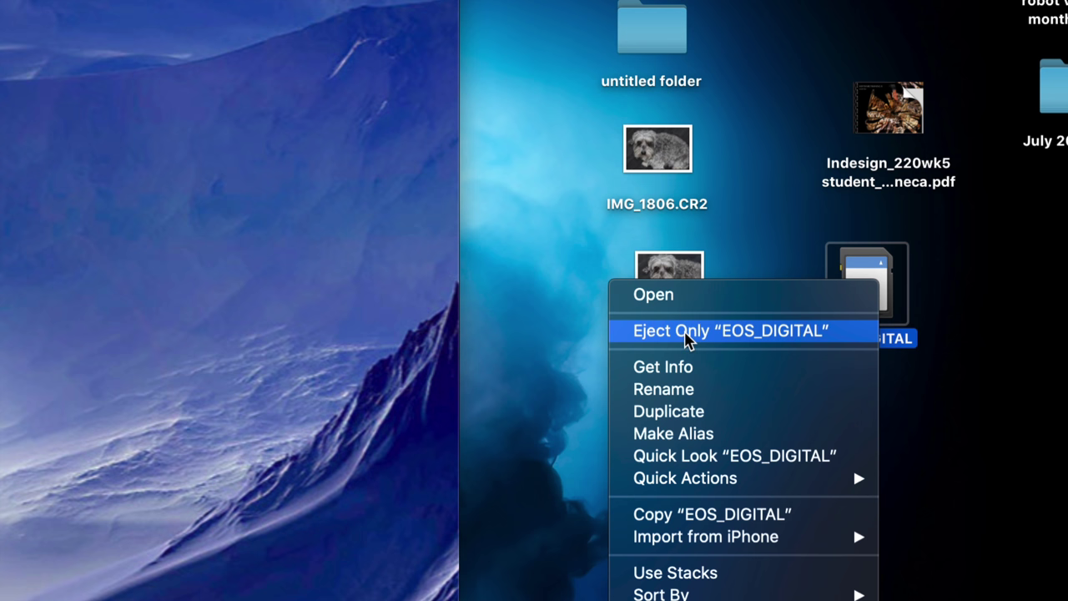
pyautogui.click(688, 334)
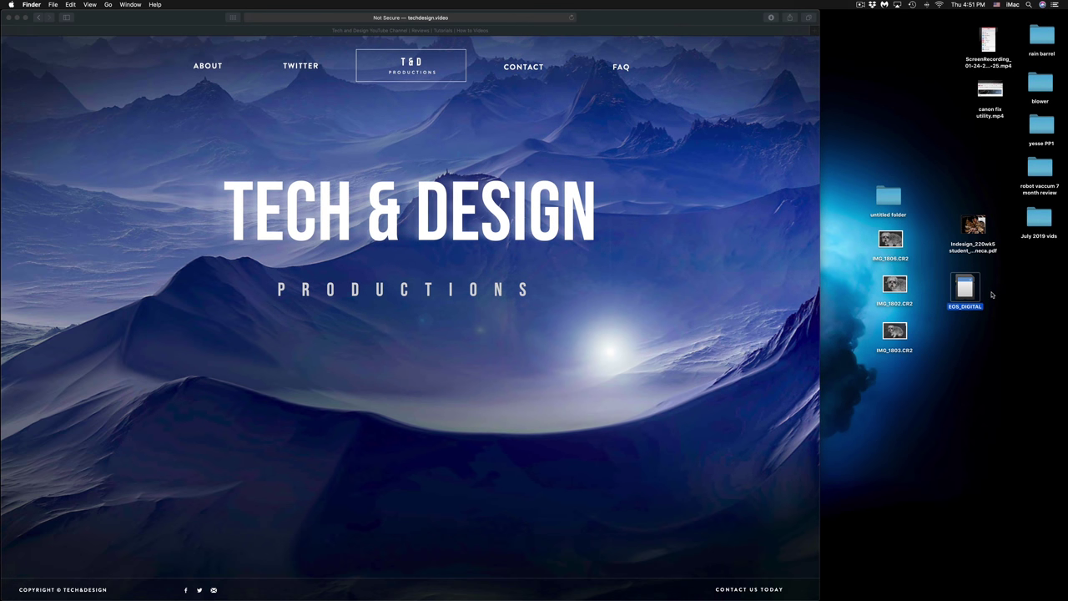
# Step: Examine the trackpad's Secondary click setting in System Preferences, return to the overview and close the preferences
pyautogui.moveTo(625, 597)
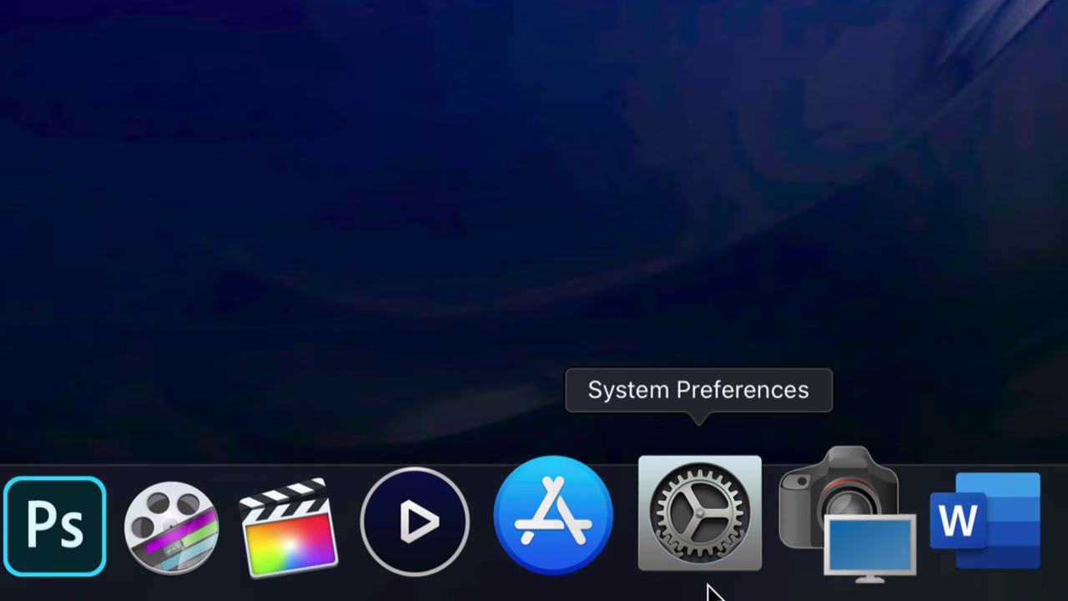
pyautogui.click(706, 595)
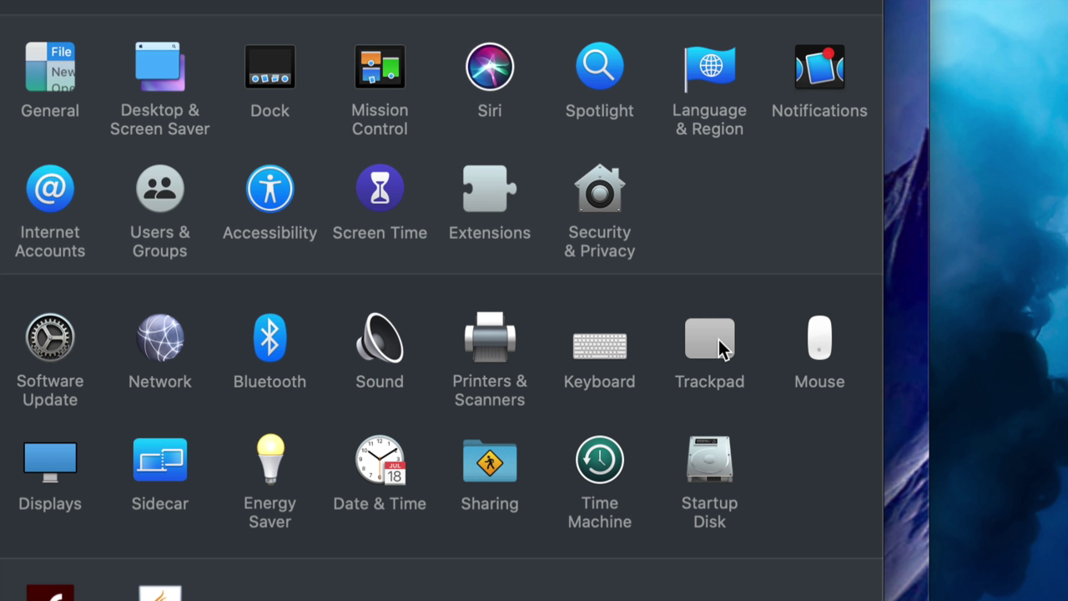
pyautogui.click(719, 339)
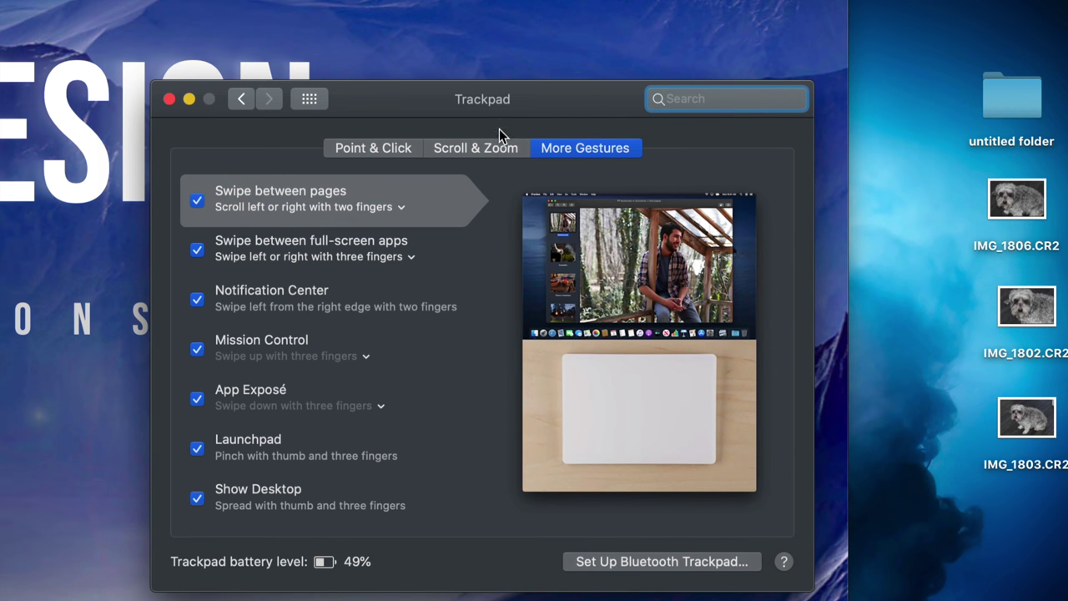
pyautogui.click(343, 148)
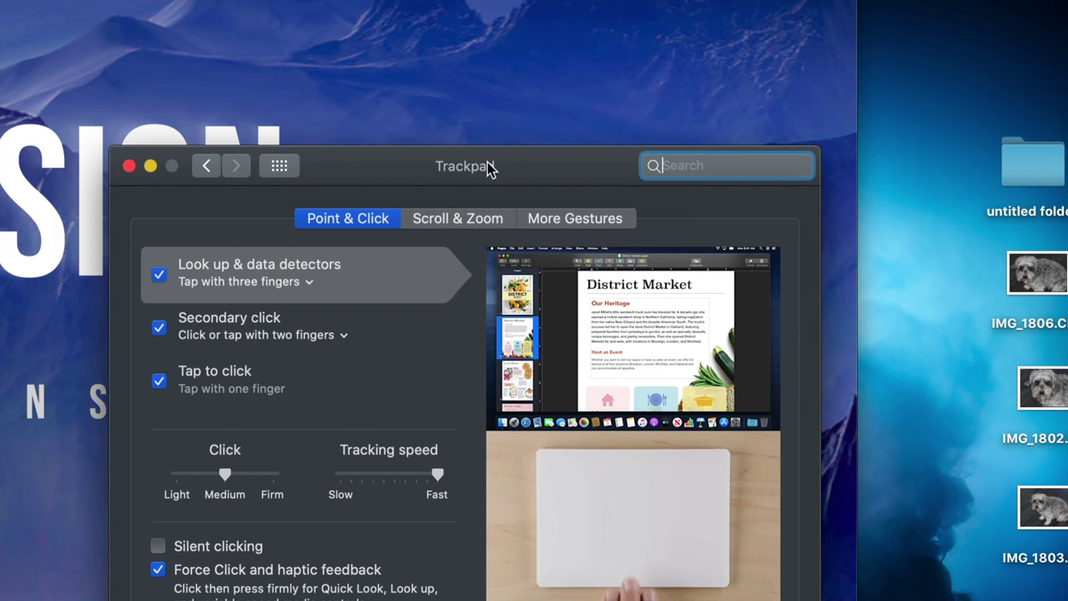
pyautogui.moveTo(491, 162); pyautogui.dragTo(504, 43)
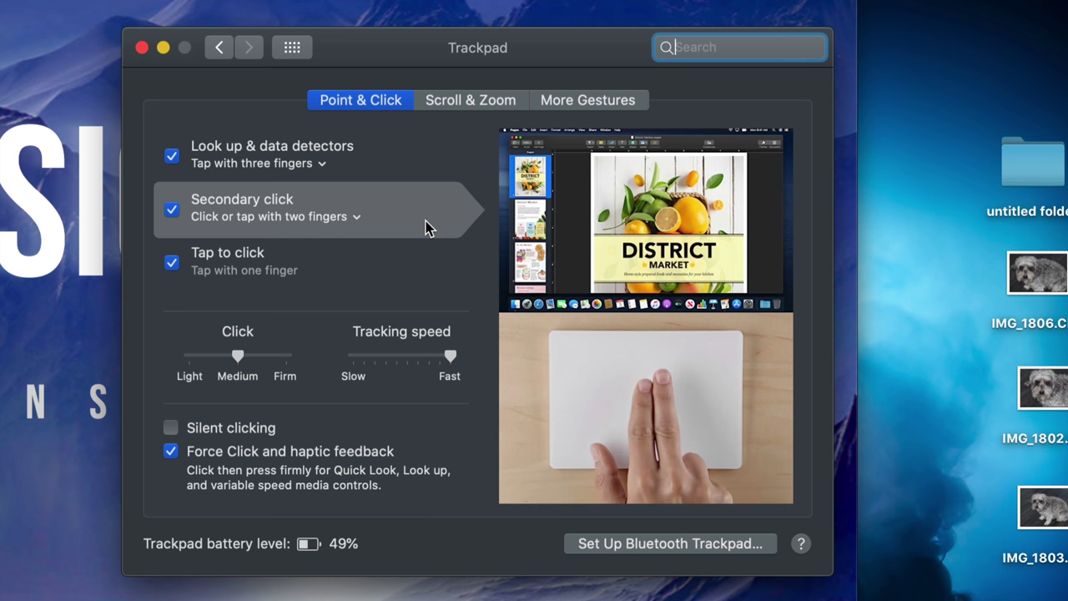
pyautogui.press('super+bracketleft')
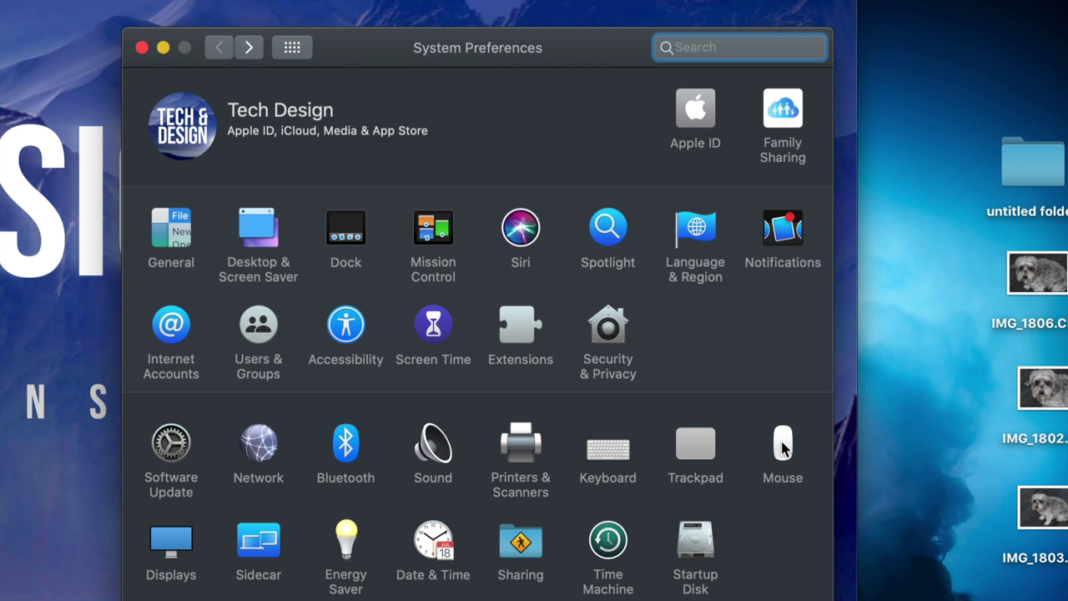
pyautogui.click(141, 47)
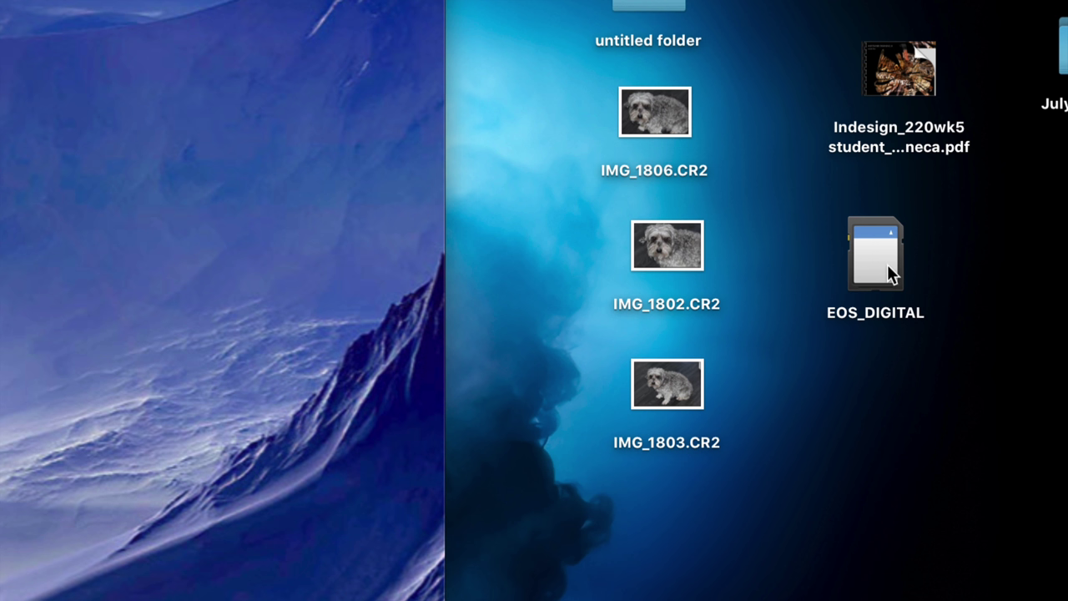
# Step: Eject the EOS_DIGITAL card from the desktop and widen the Safari window to the full screen width
pyautogui.rightClick(887, 264)
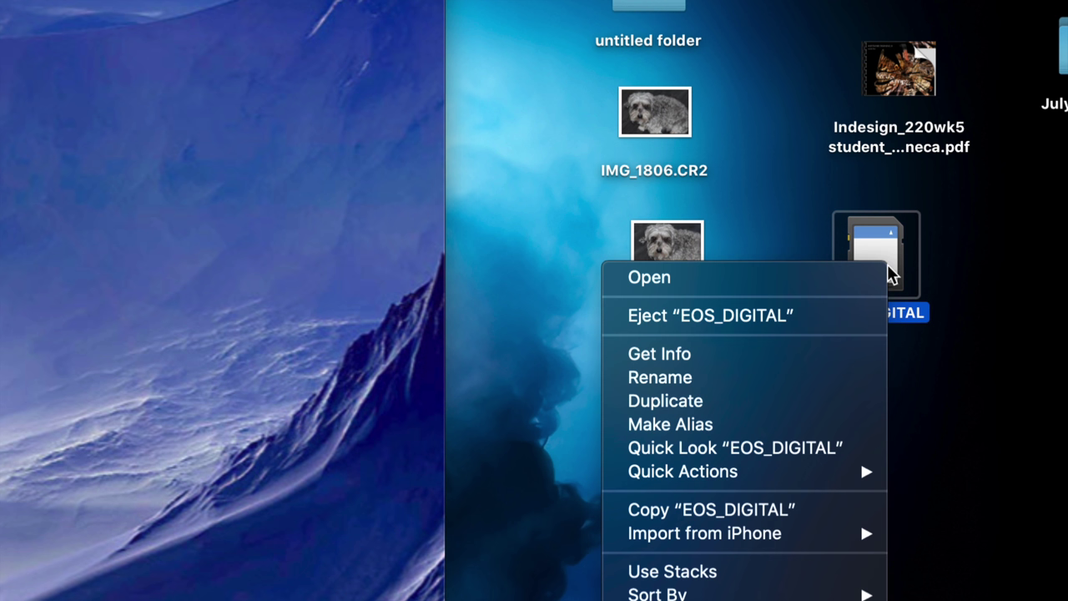
pyautogui.click(787, 314)
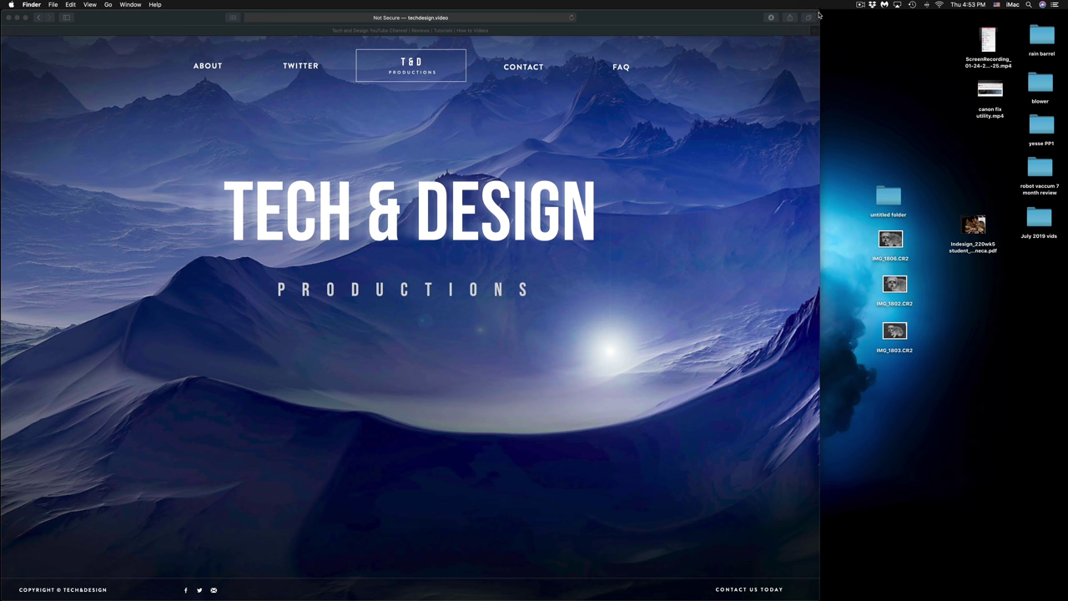
pyautogui.moveTo(820, 13); pyautogui.dragTo(1067, 13)
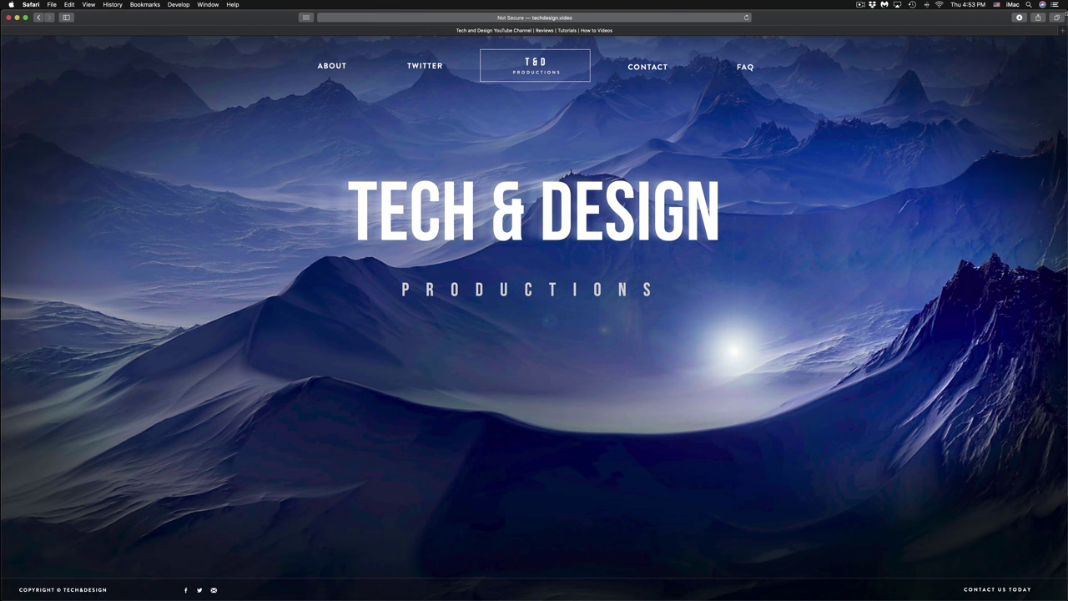